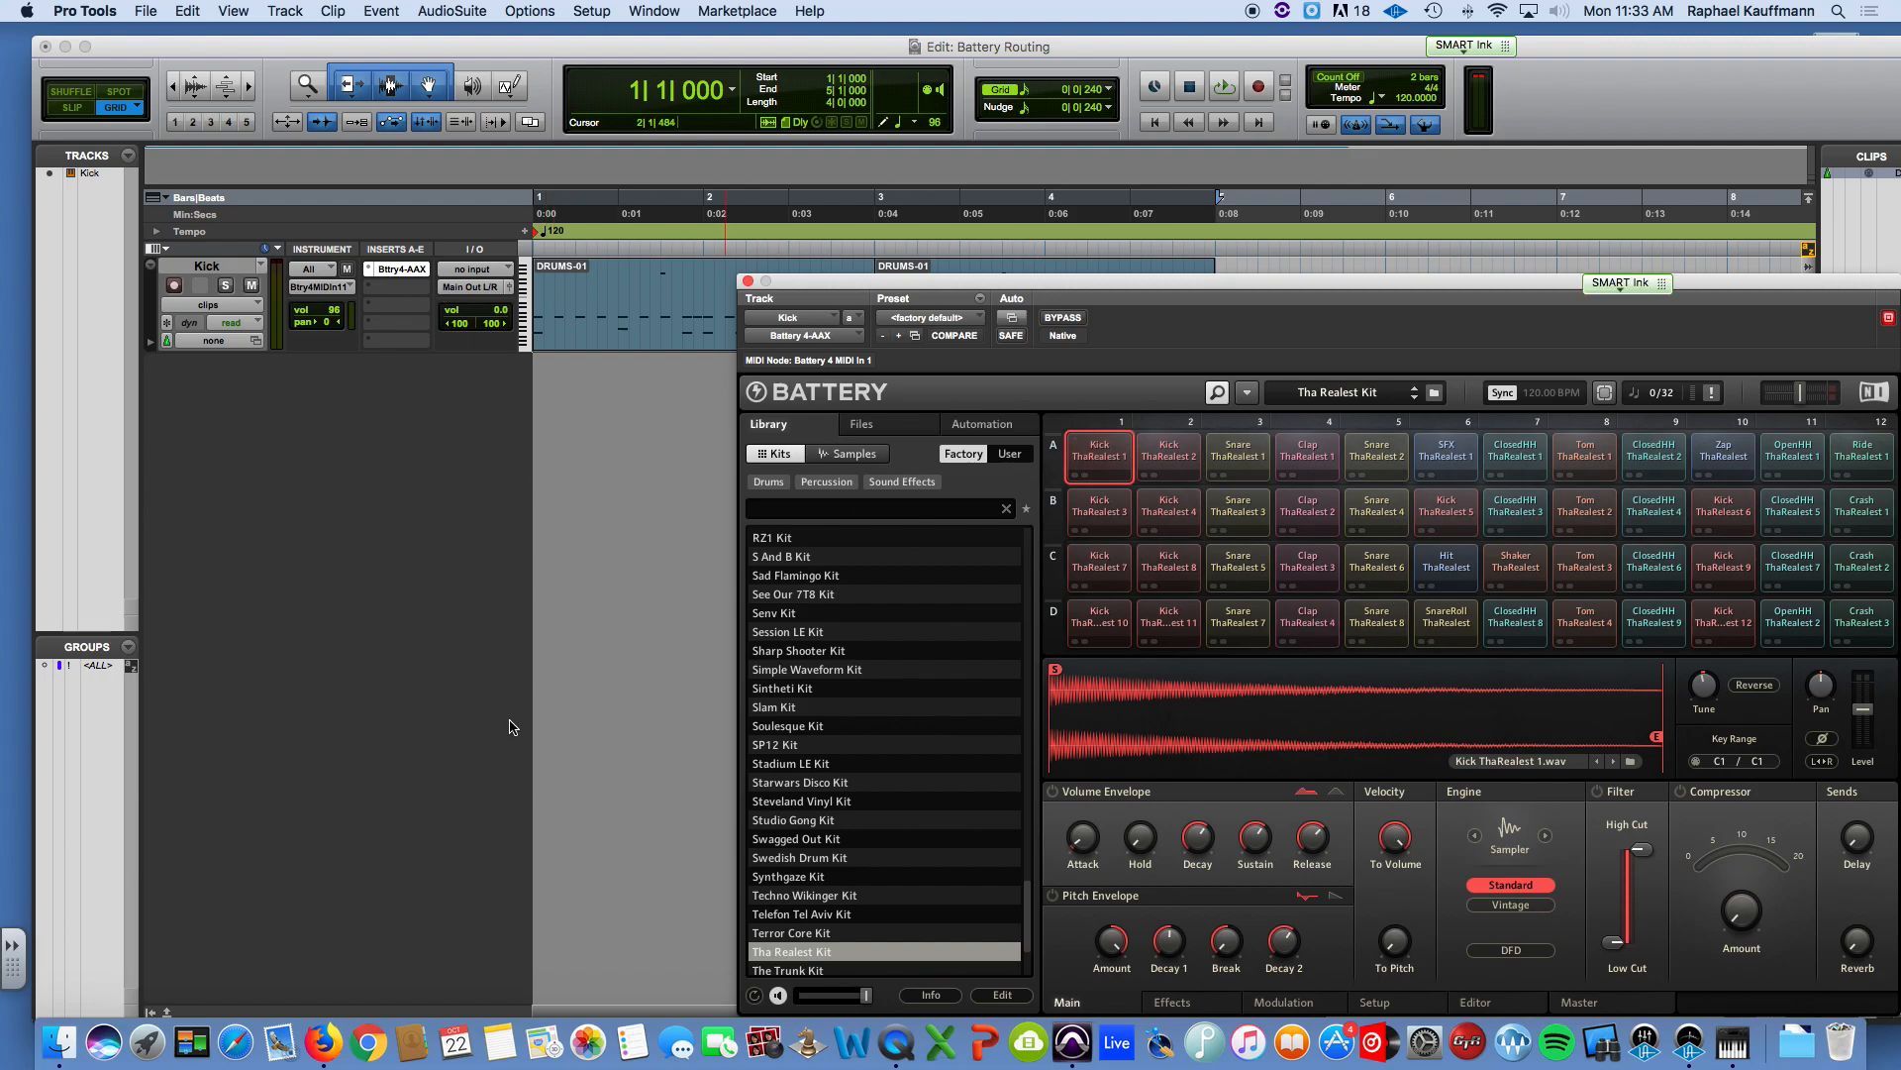
Step: Move the Battery plug-in window away from the drum clips and play the DRUMS-01 pattern on the Kick track
{"action": "left_click_drag", "start_coordinate": [815, 293], "coordinate": [1305, 261]}
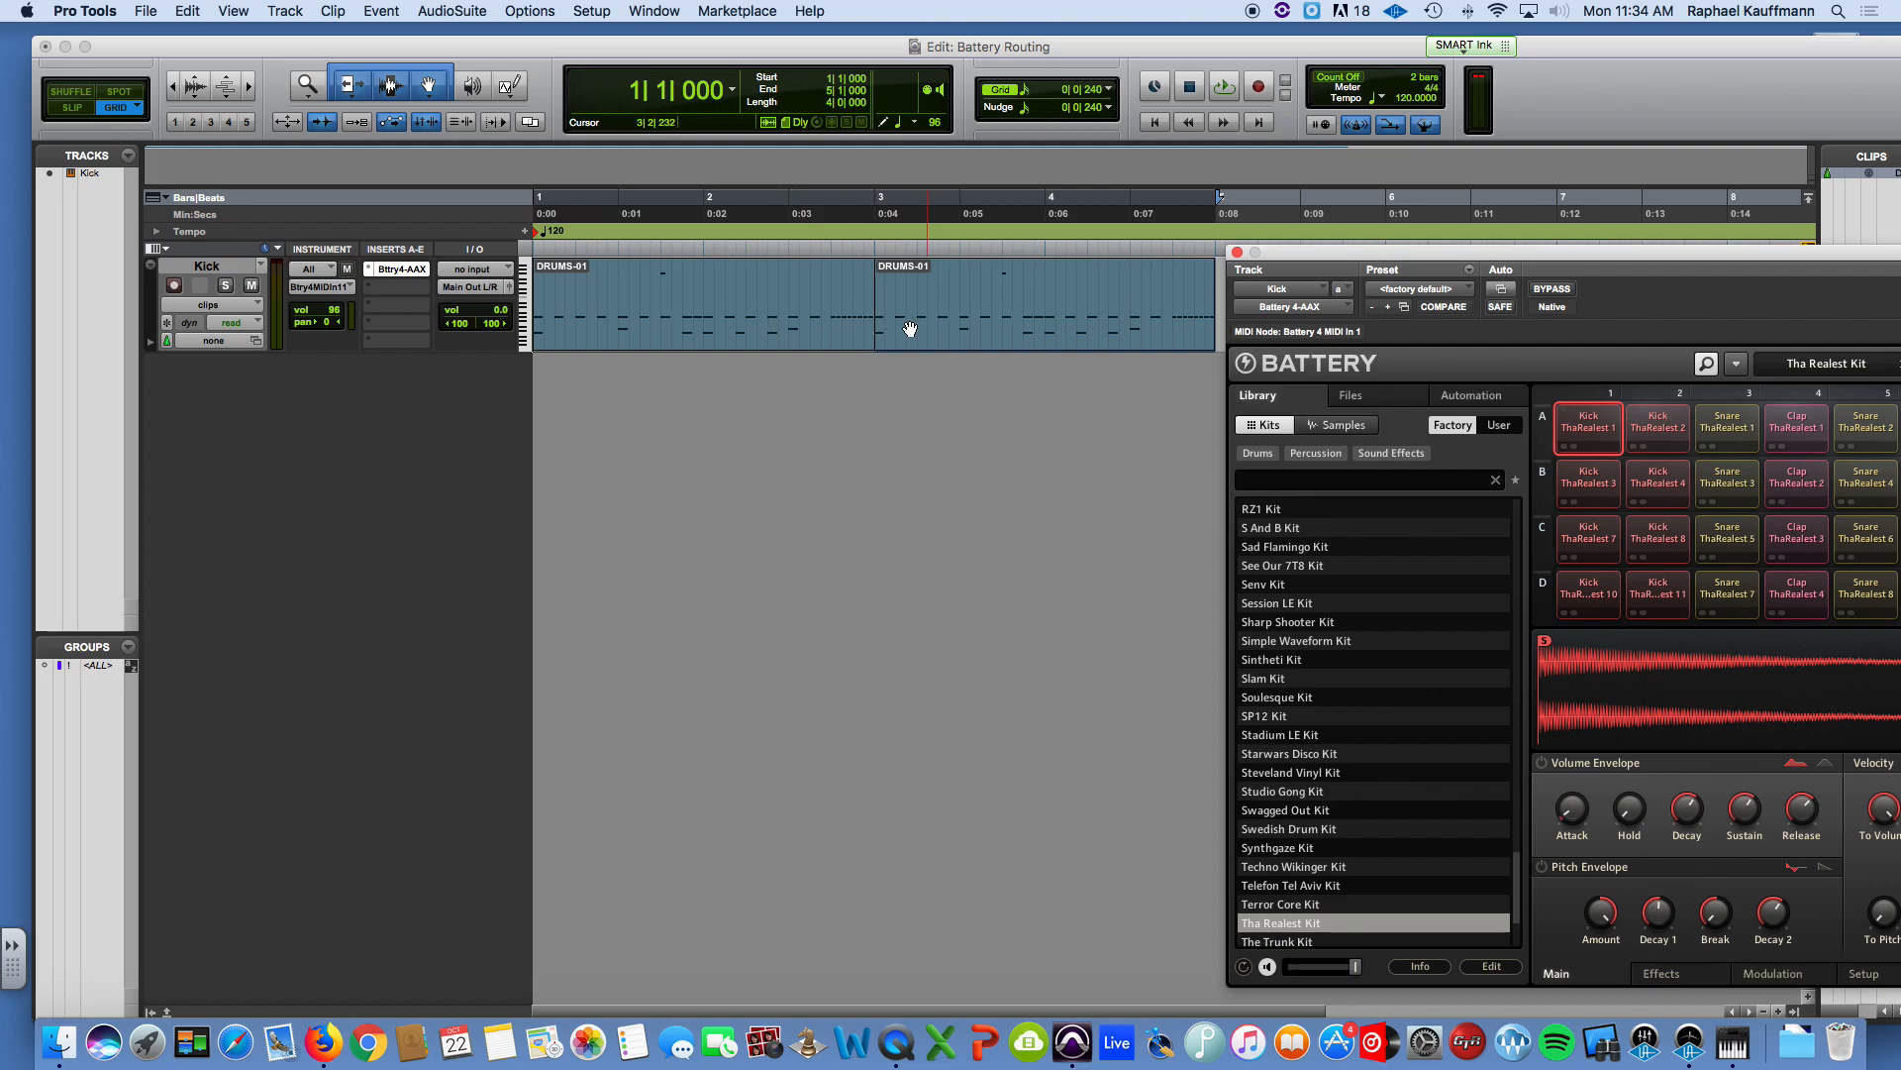
{"action": "key", "text": "space"}
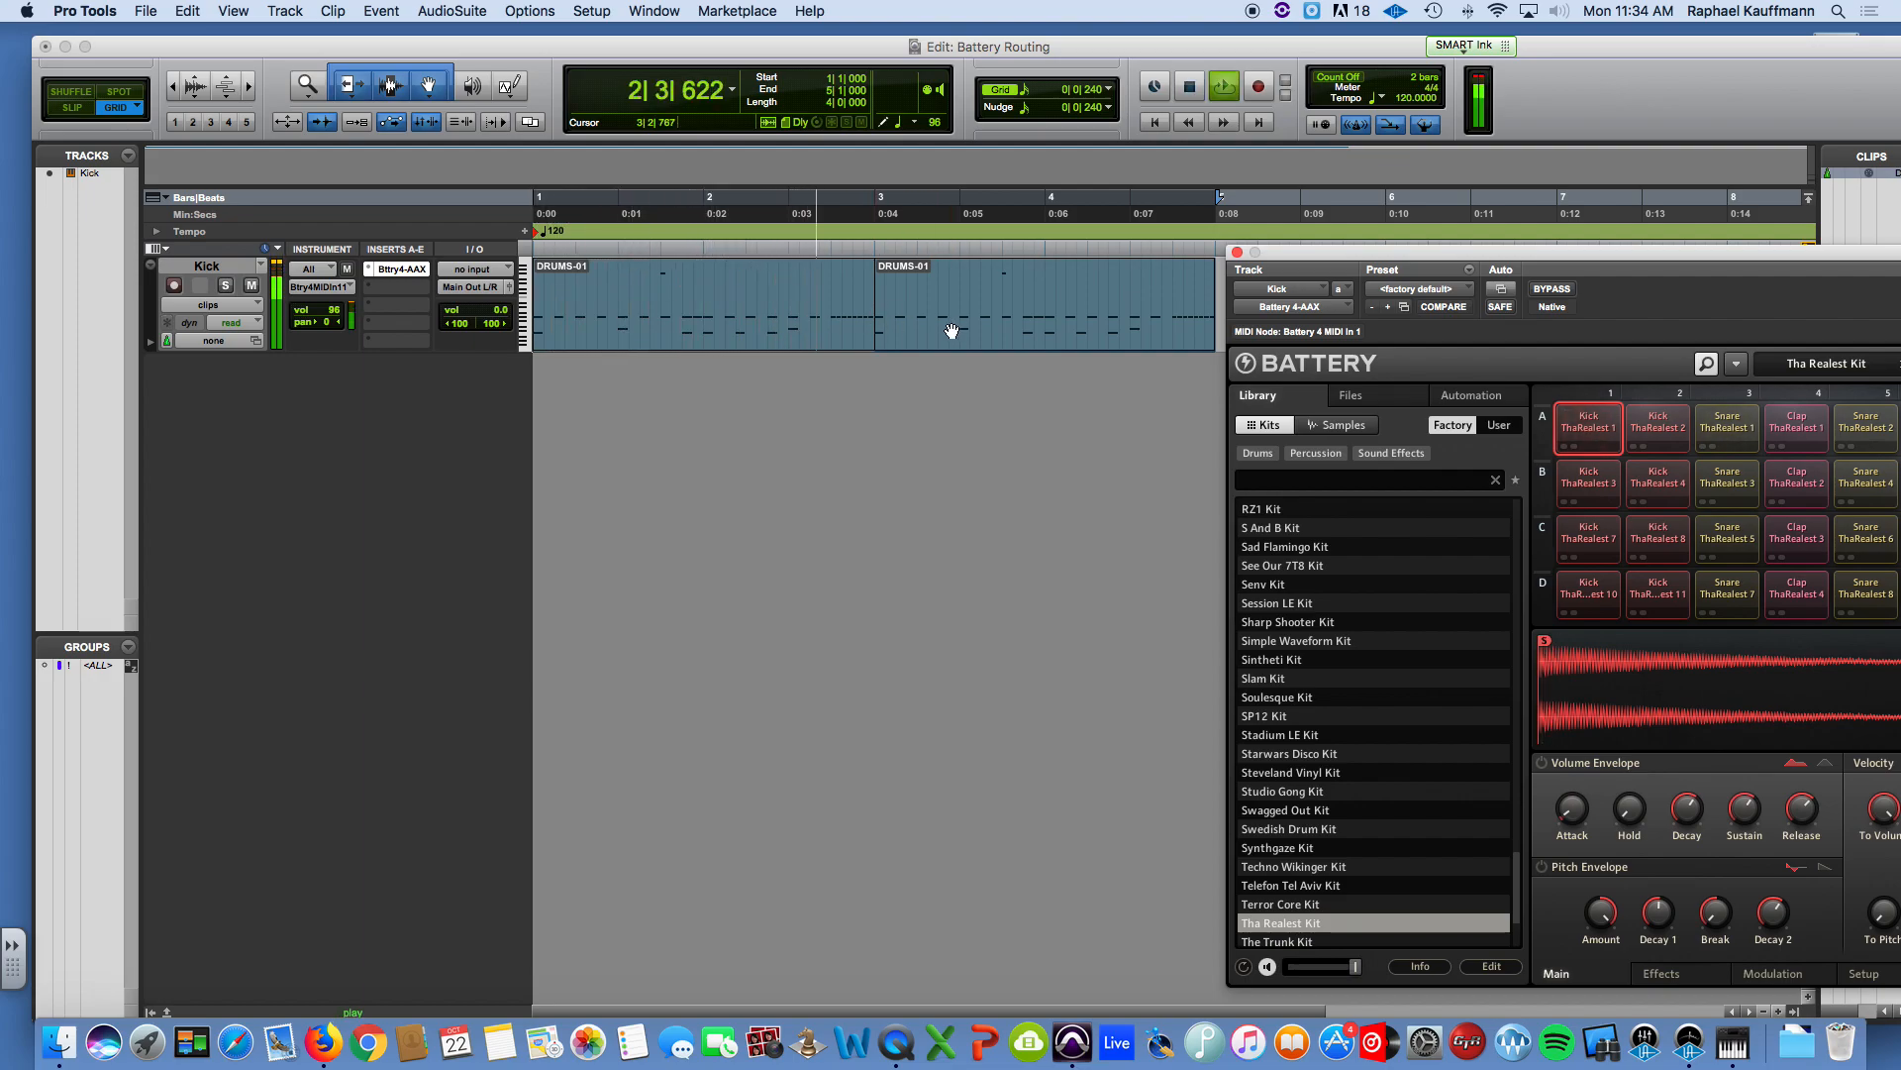
{"action": "key", "text": "space"}
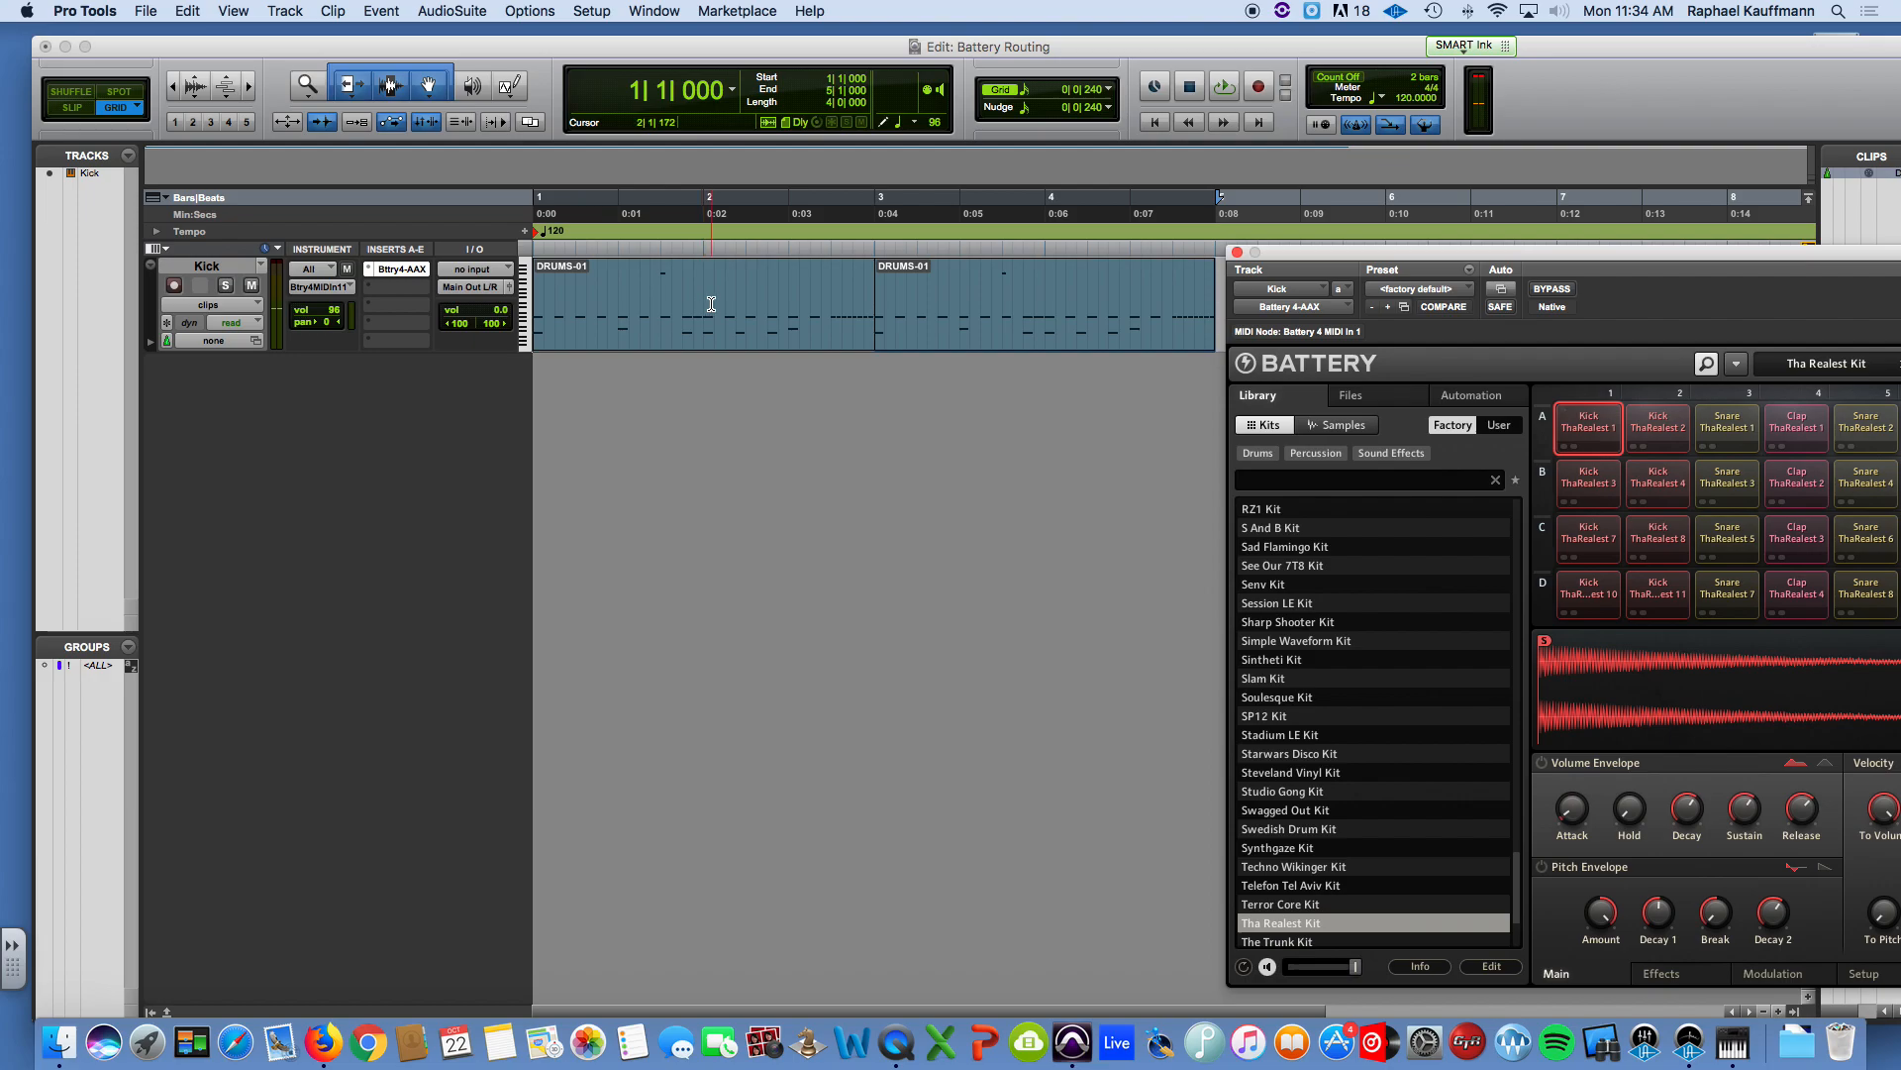
Step: Create three new stereo instrument tracks in ticks below the Kick track
{"action": "left_click", "coordinate": [234, 268]}
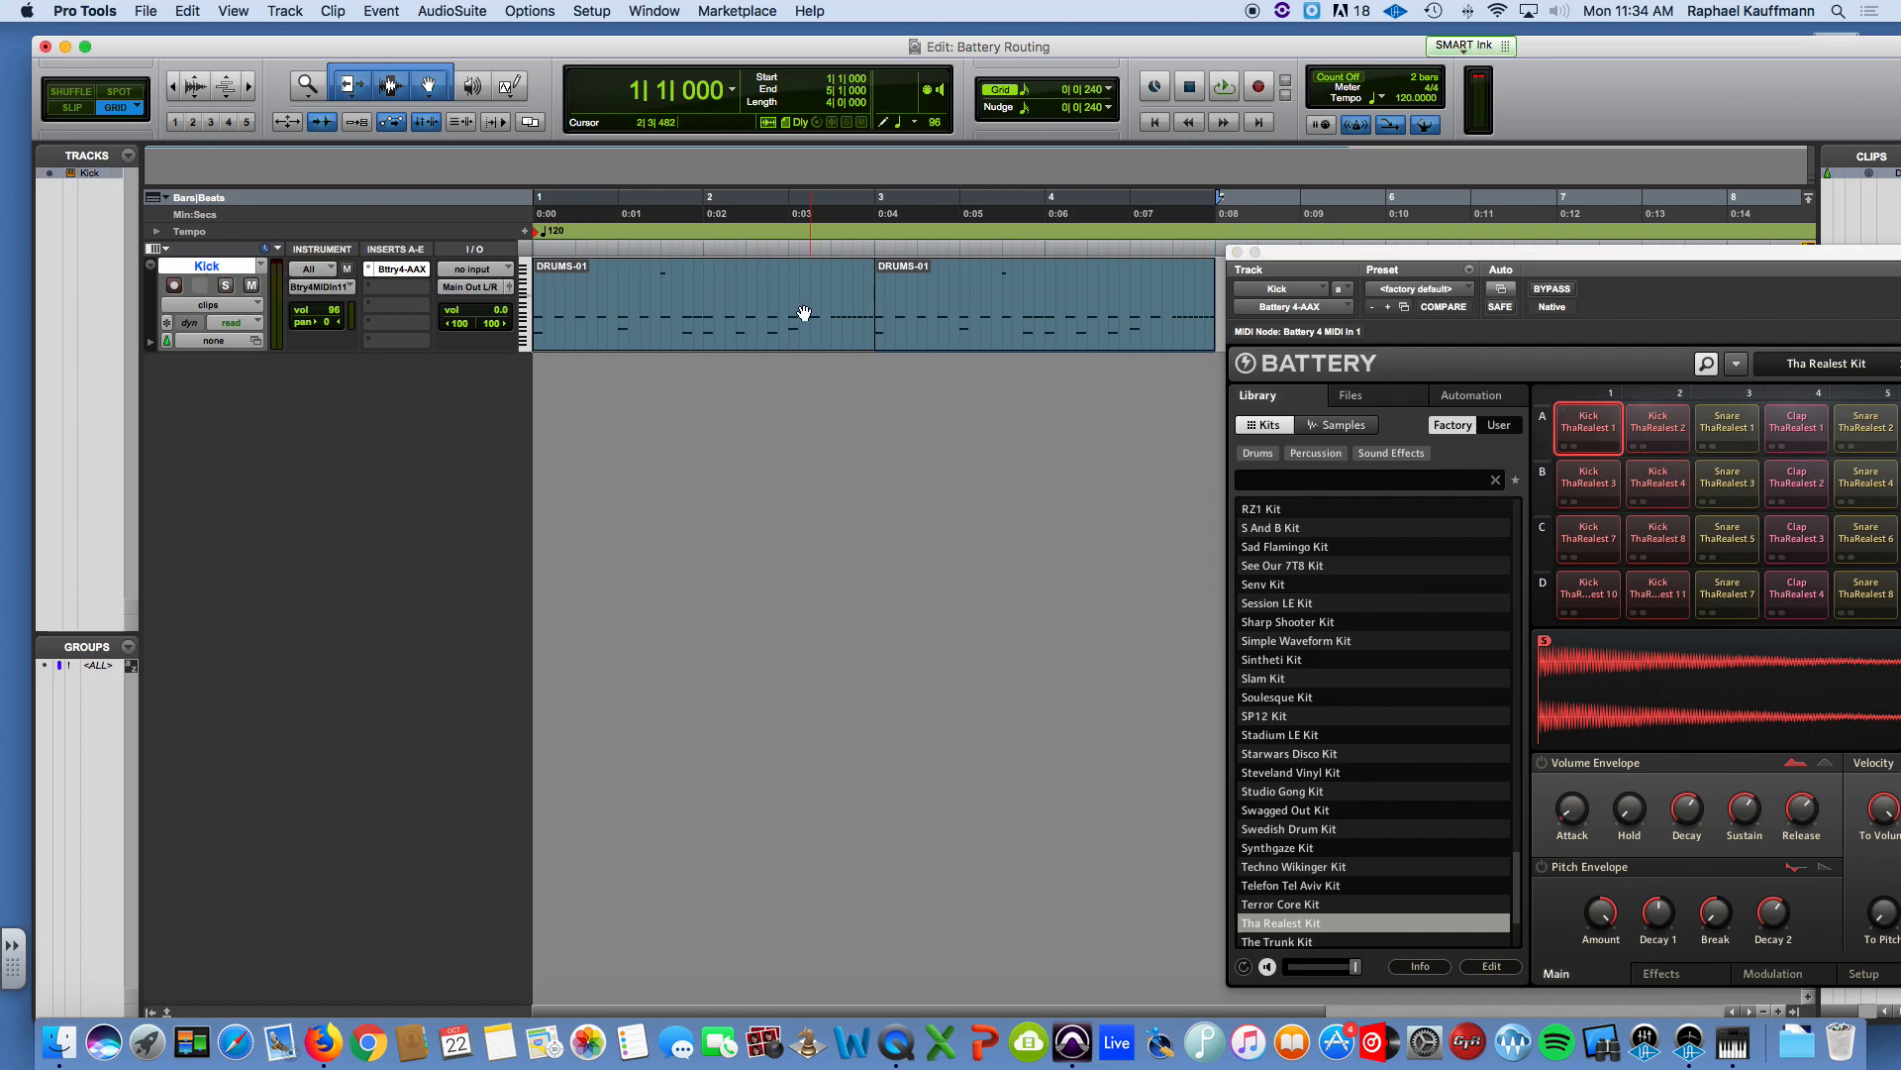
{"action": "left_click", "coordinate": [334, 11]}
{"action": "left_click", "coordinate": [297, 34]}
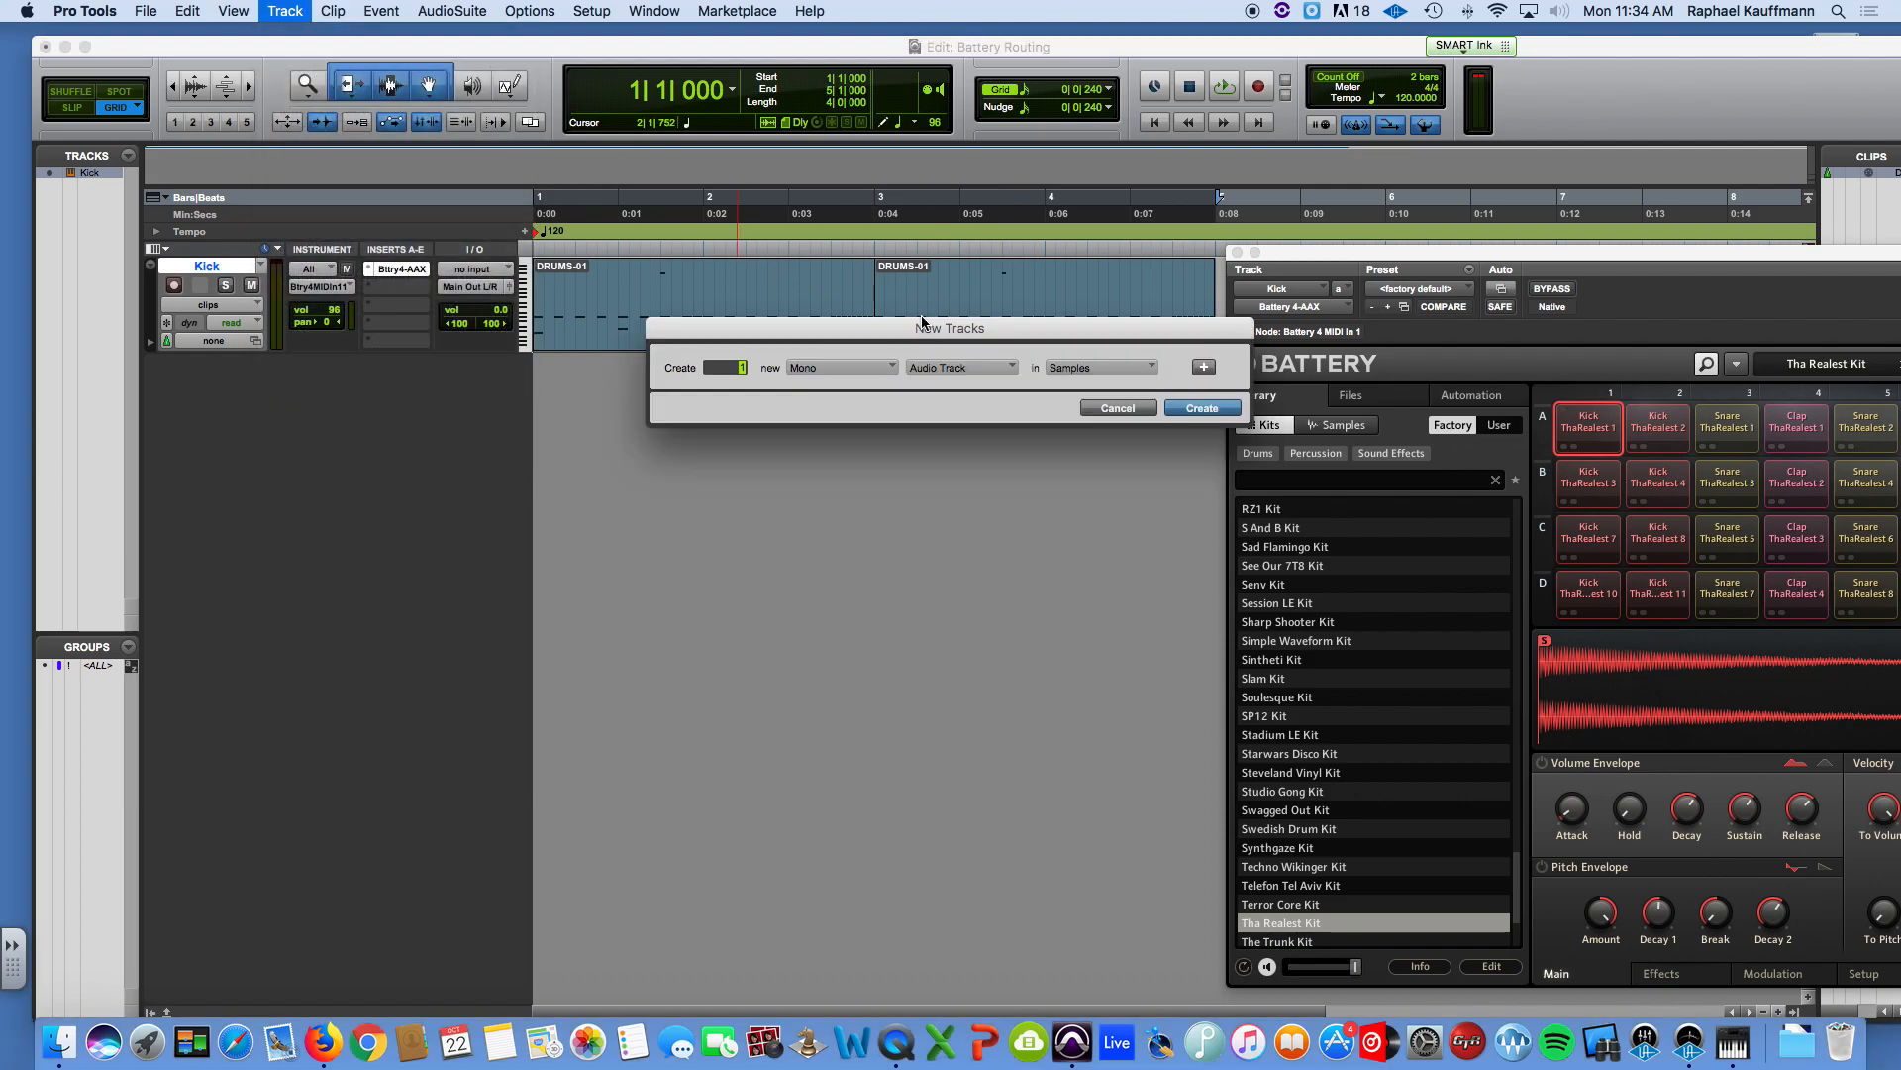
{"action": "left_click", "coordinate": [838, 368]}
{"action": "left_click", "coordinate": [832, 386]}
{"action": "left_click", "coordinate": [953, 370]}
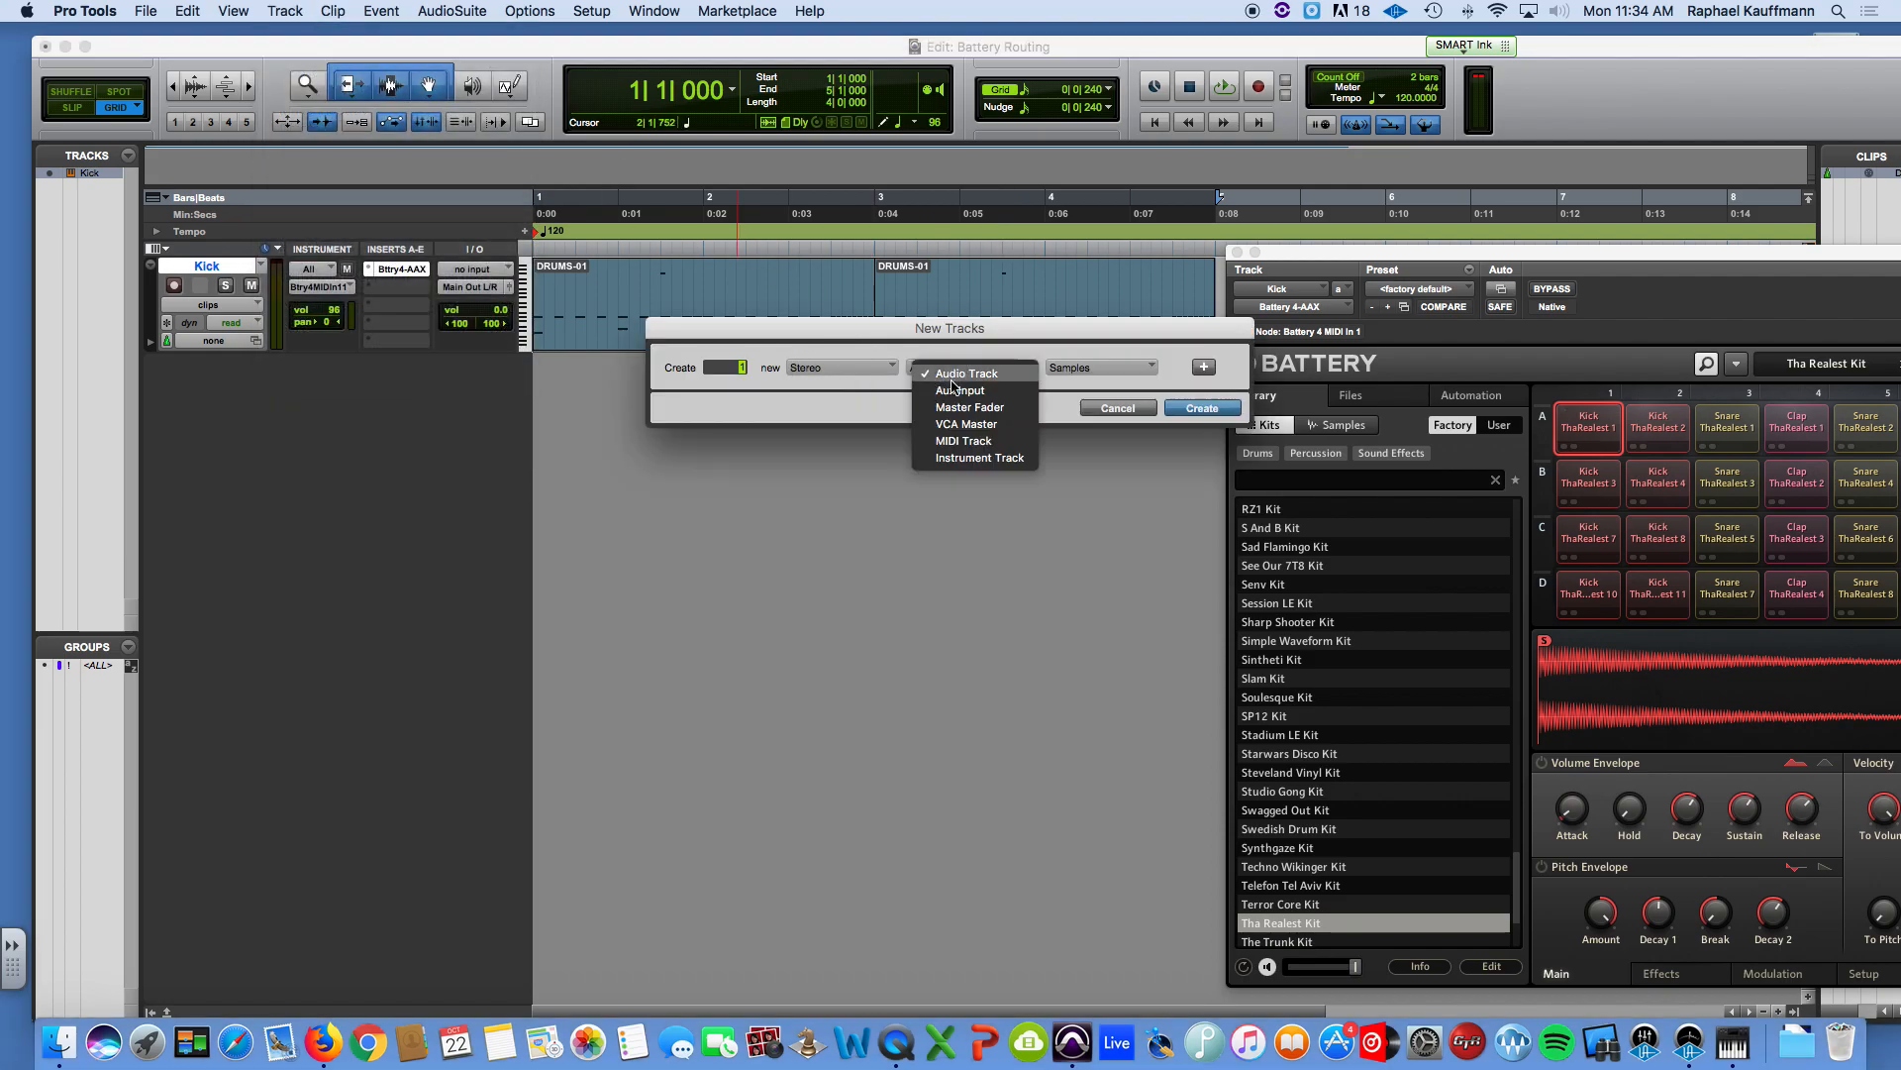
{"action": "left_click", "coordinate": [967, 458]}
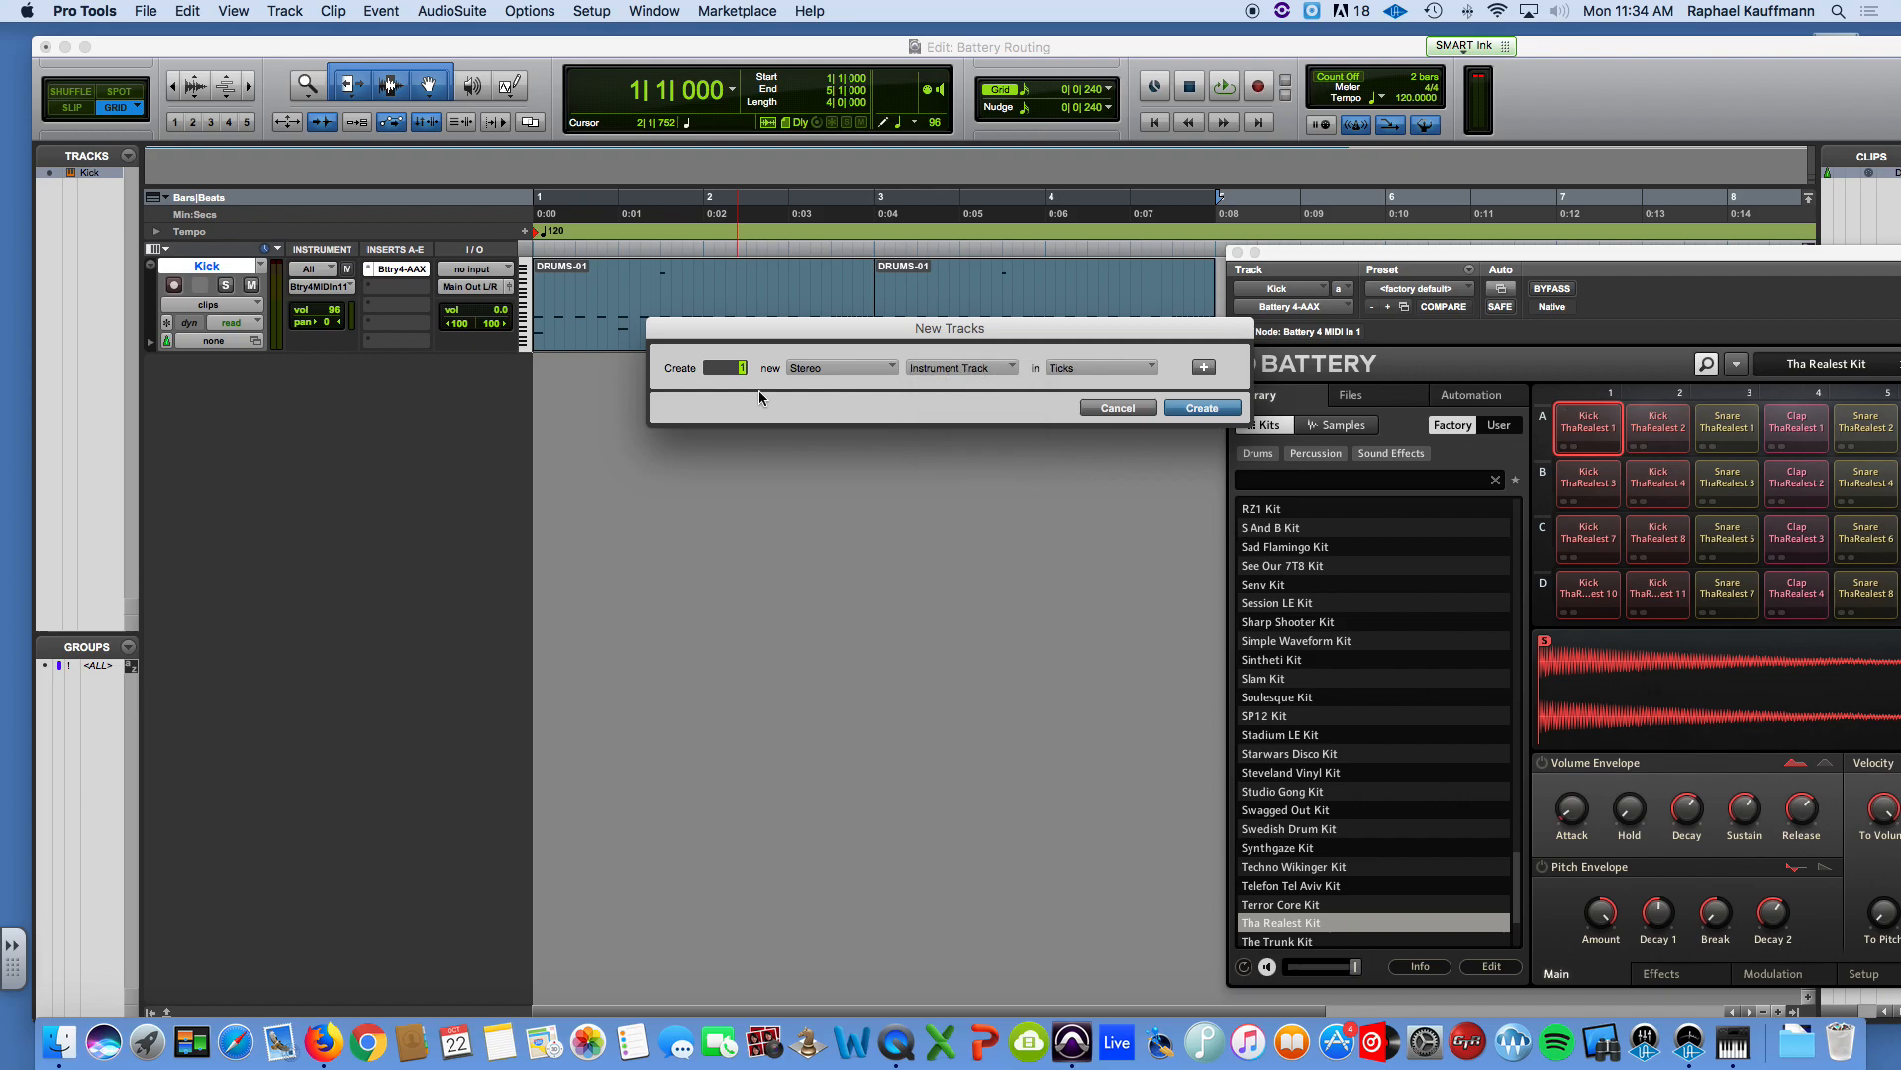
{"action": "left_click", "coordinate": [1204, 408]}
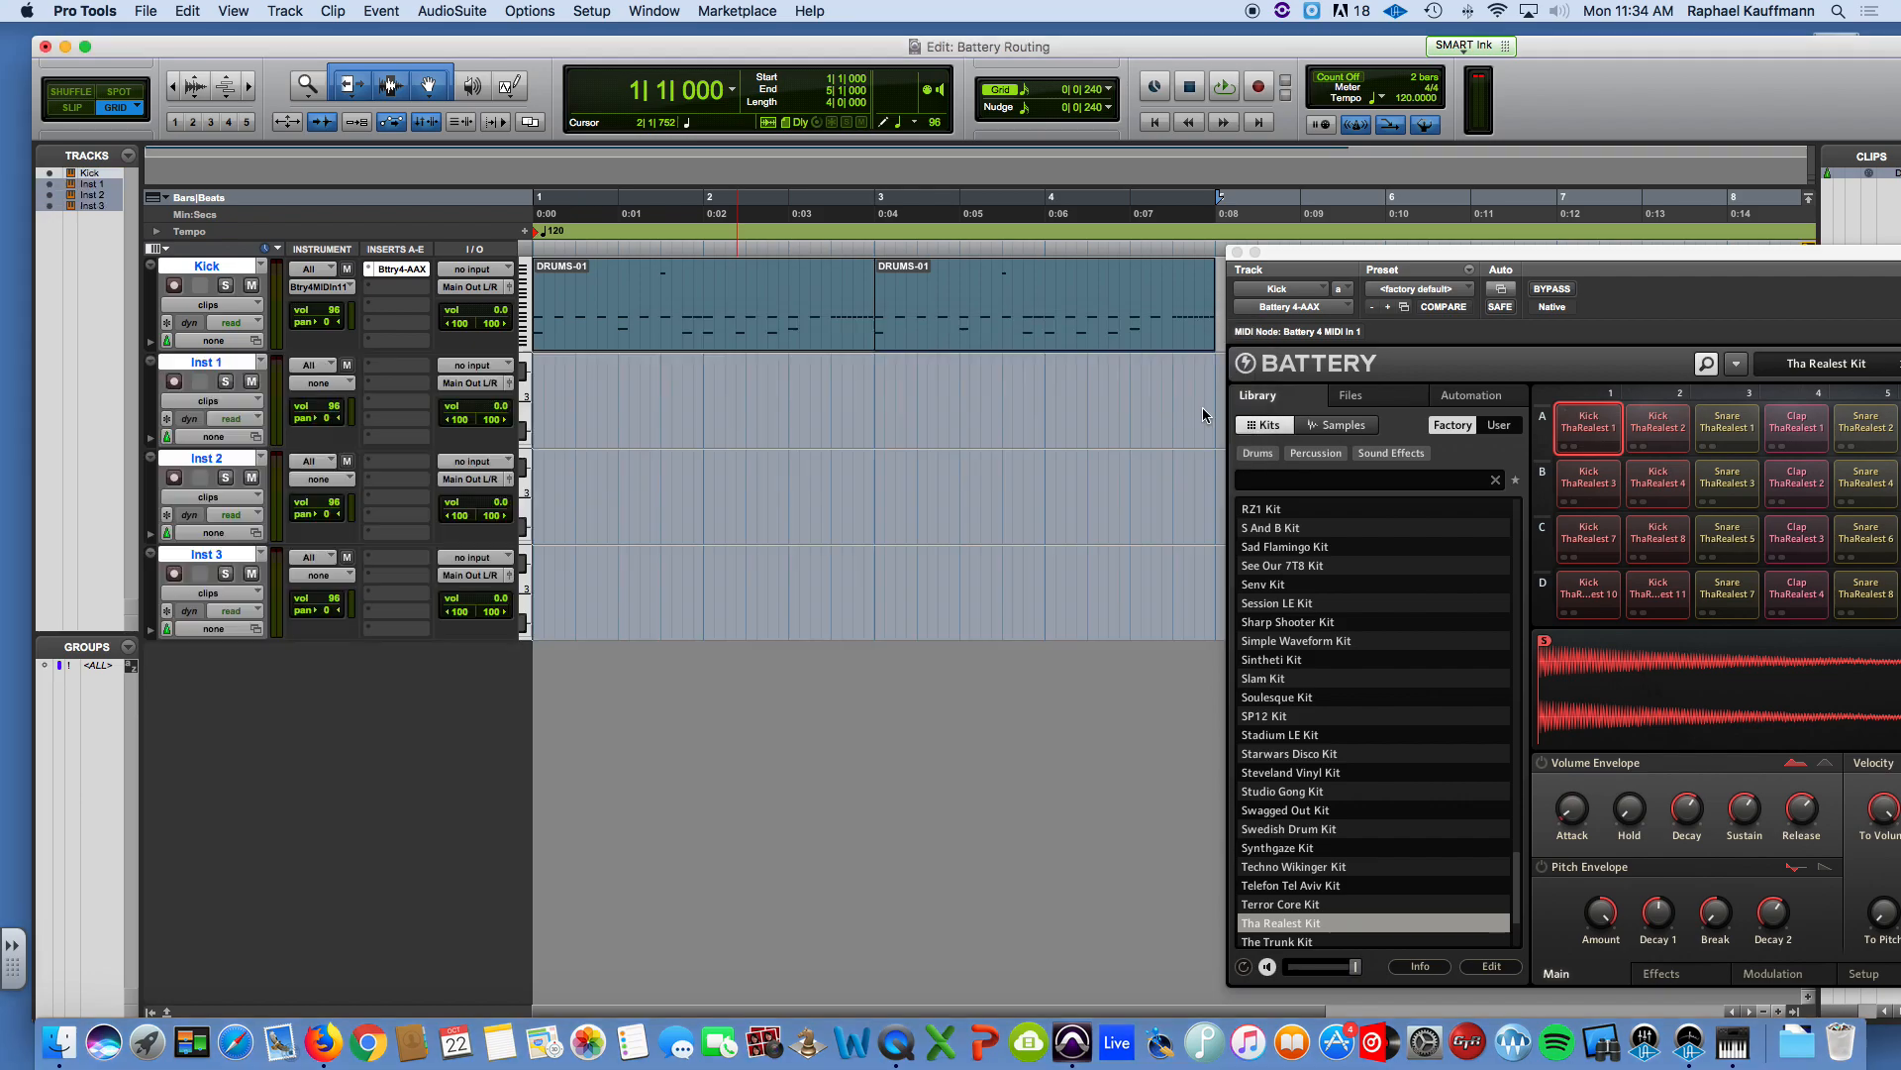
Step: Rename the three new instrument tracks Snare, Hi Hat and Shaker, in that order
{"action": "double_click", "coordinate": [203, 363]}
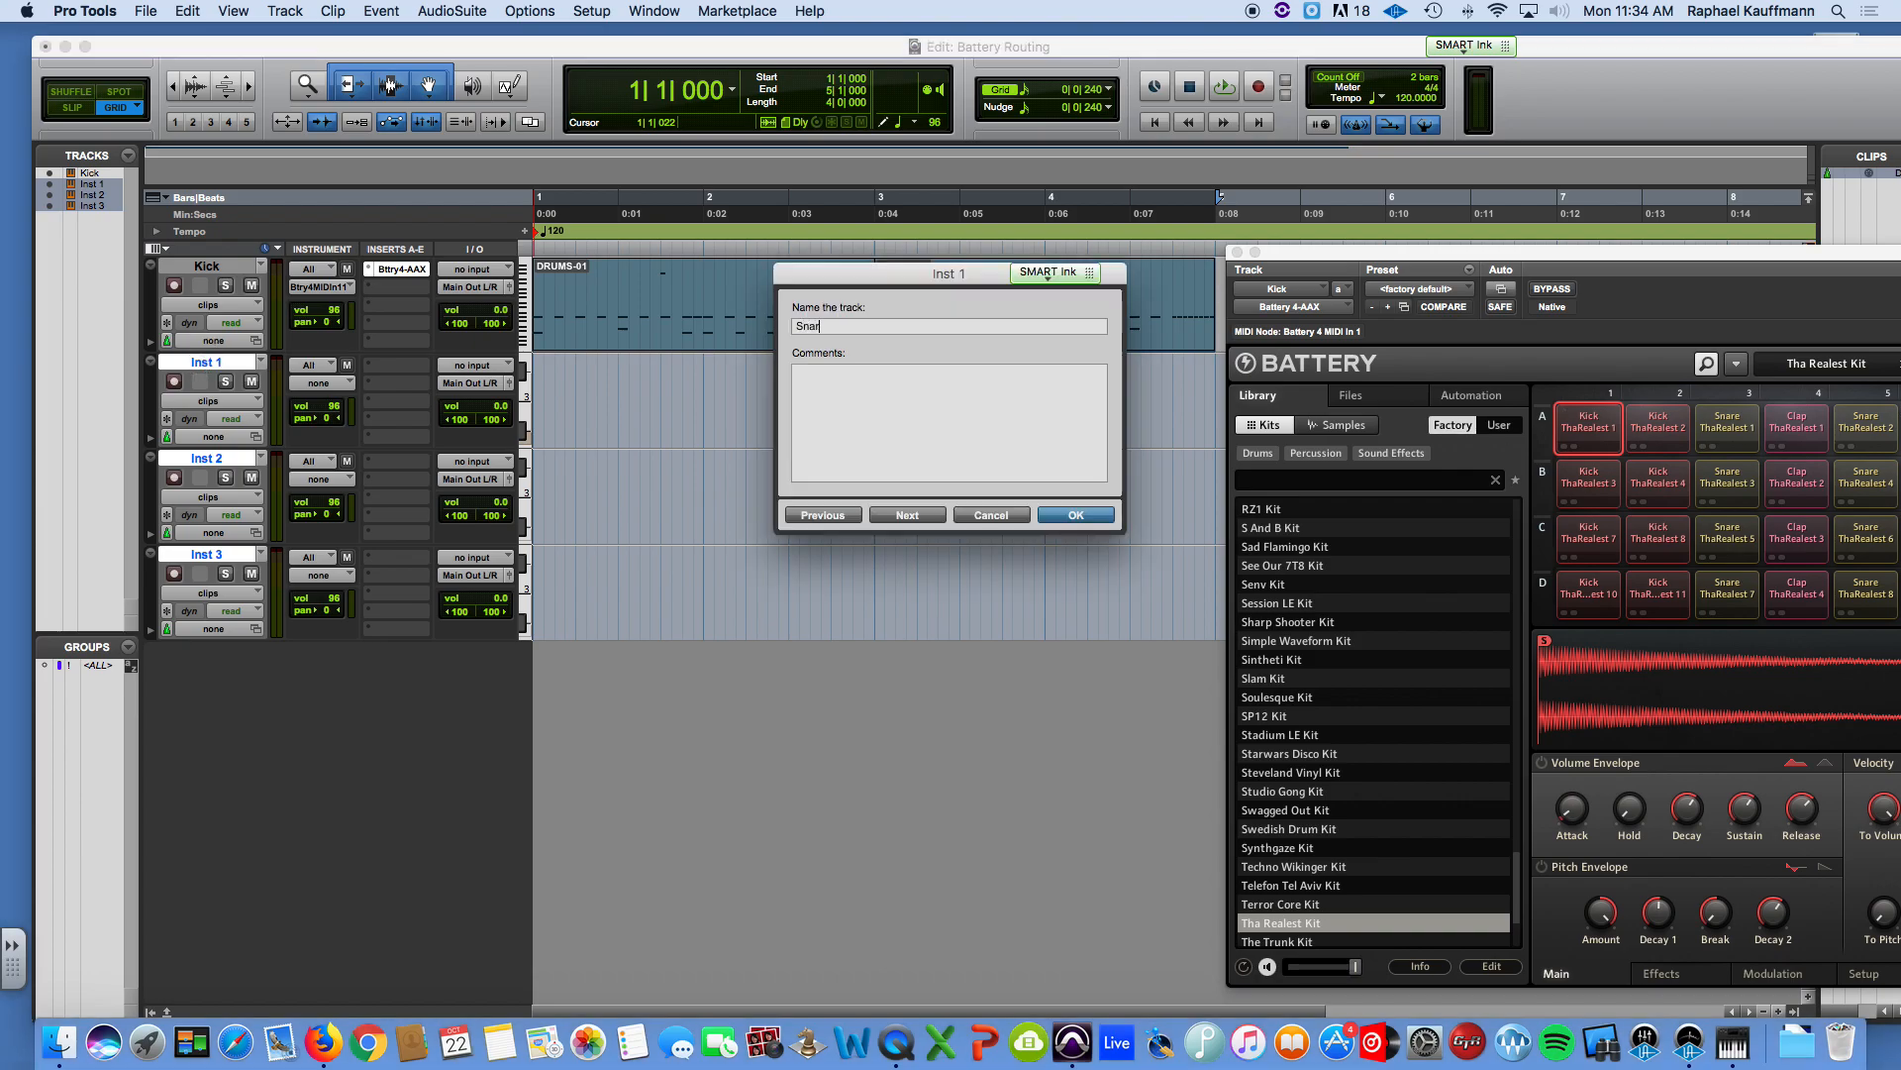
{"action": "left_click", "coordinate": [907, 515]}
{"action": "type", "text": "Hi Hat"}
{"action": "left_click", "coordinate": [907, 516]}
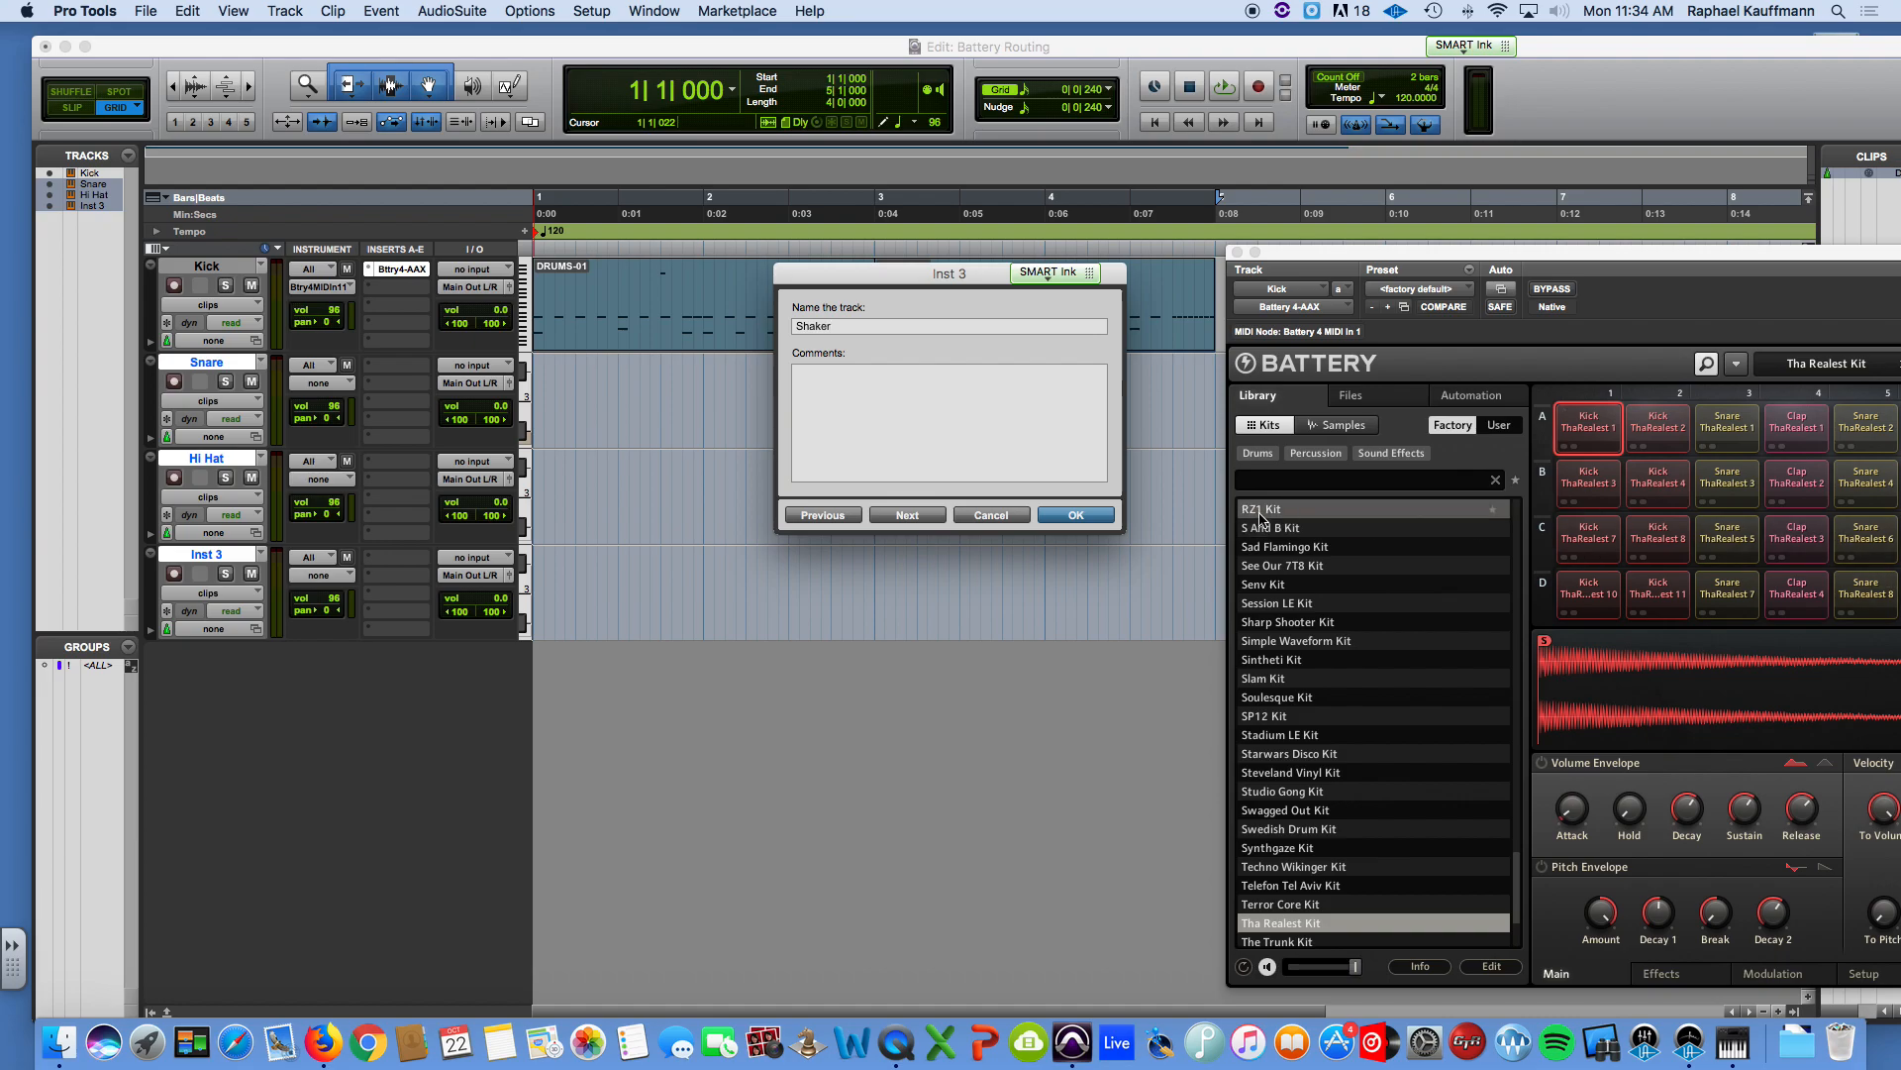
{"action": "left_click", "coordinate": [1089, 515]}
Step: Bring the whole Battery window into view and audition its Snare ThaRealest 1 and ClosedHH ThaRealest 2 cells
{"action": "left_click_drag", "start_coordinate": [1592, 257], "coordinate": [989, 109]}
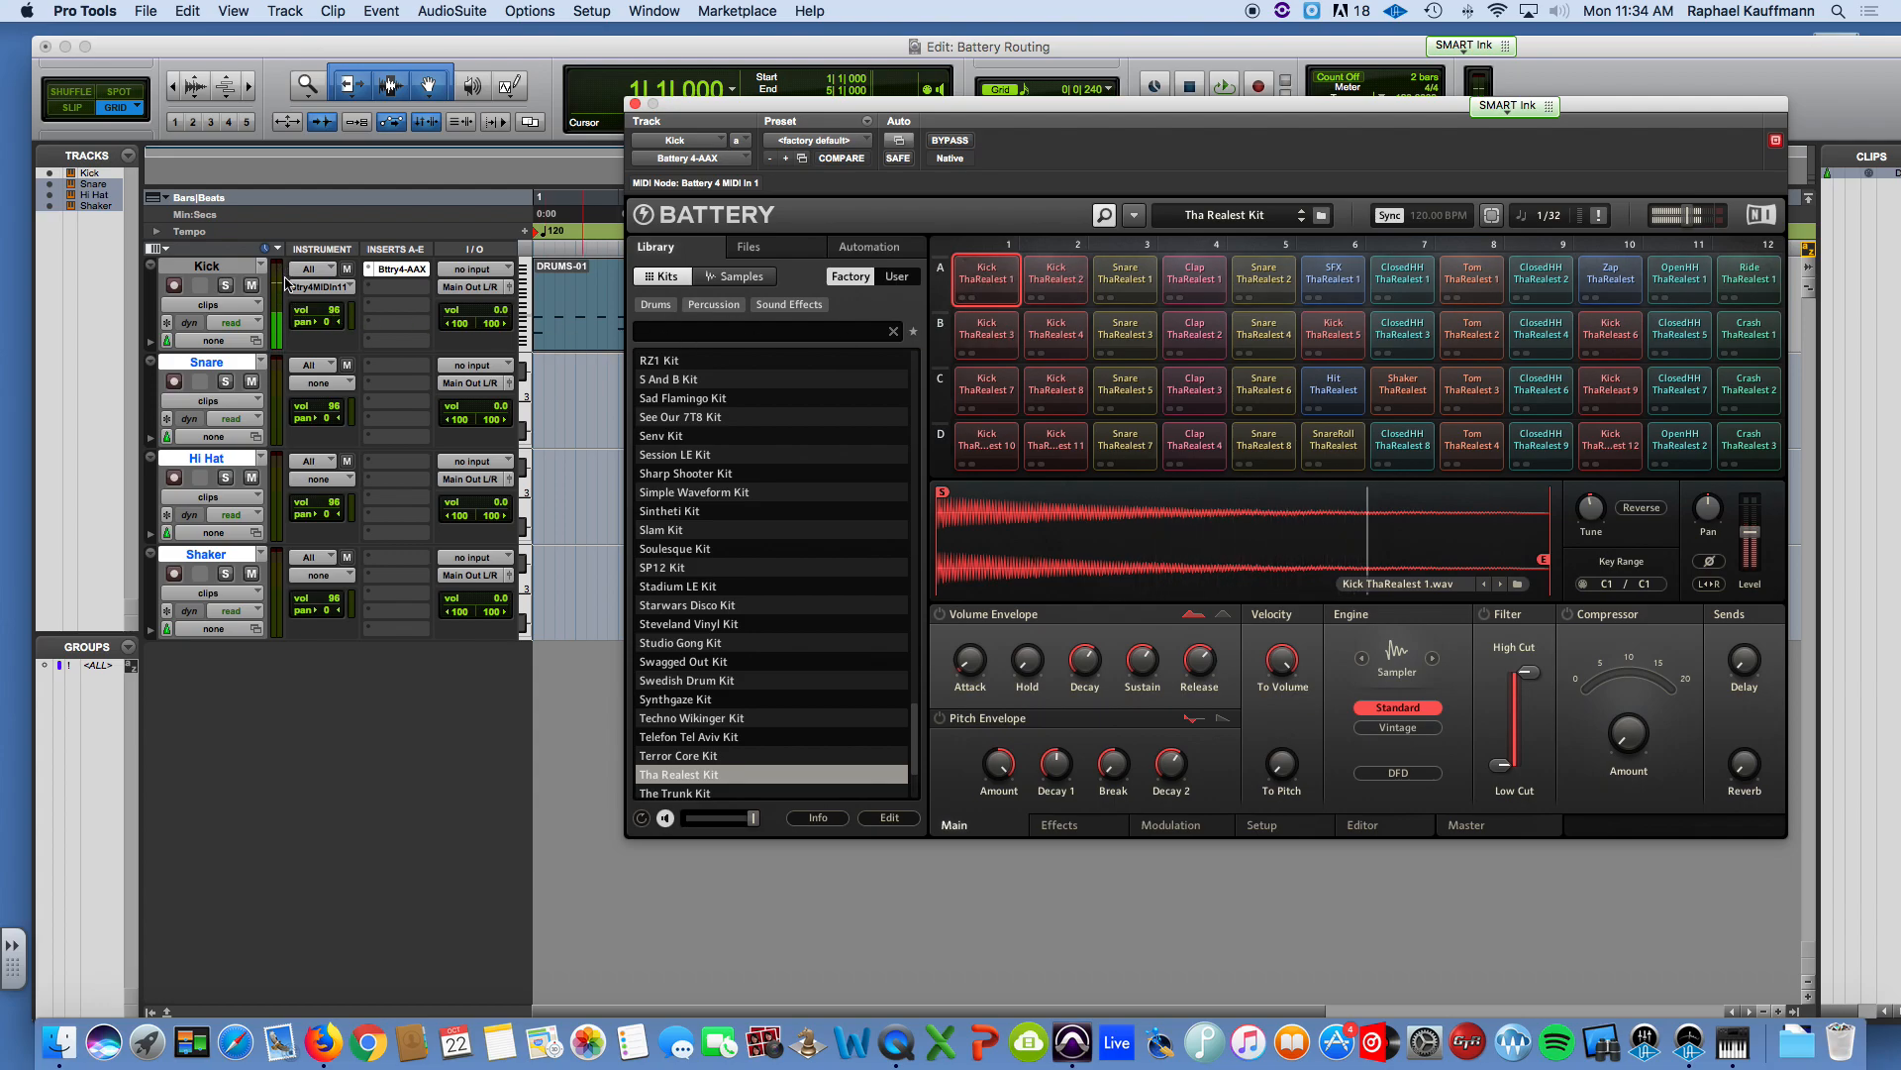
{"action": "left_click", "coordinate": [1120, 277]}
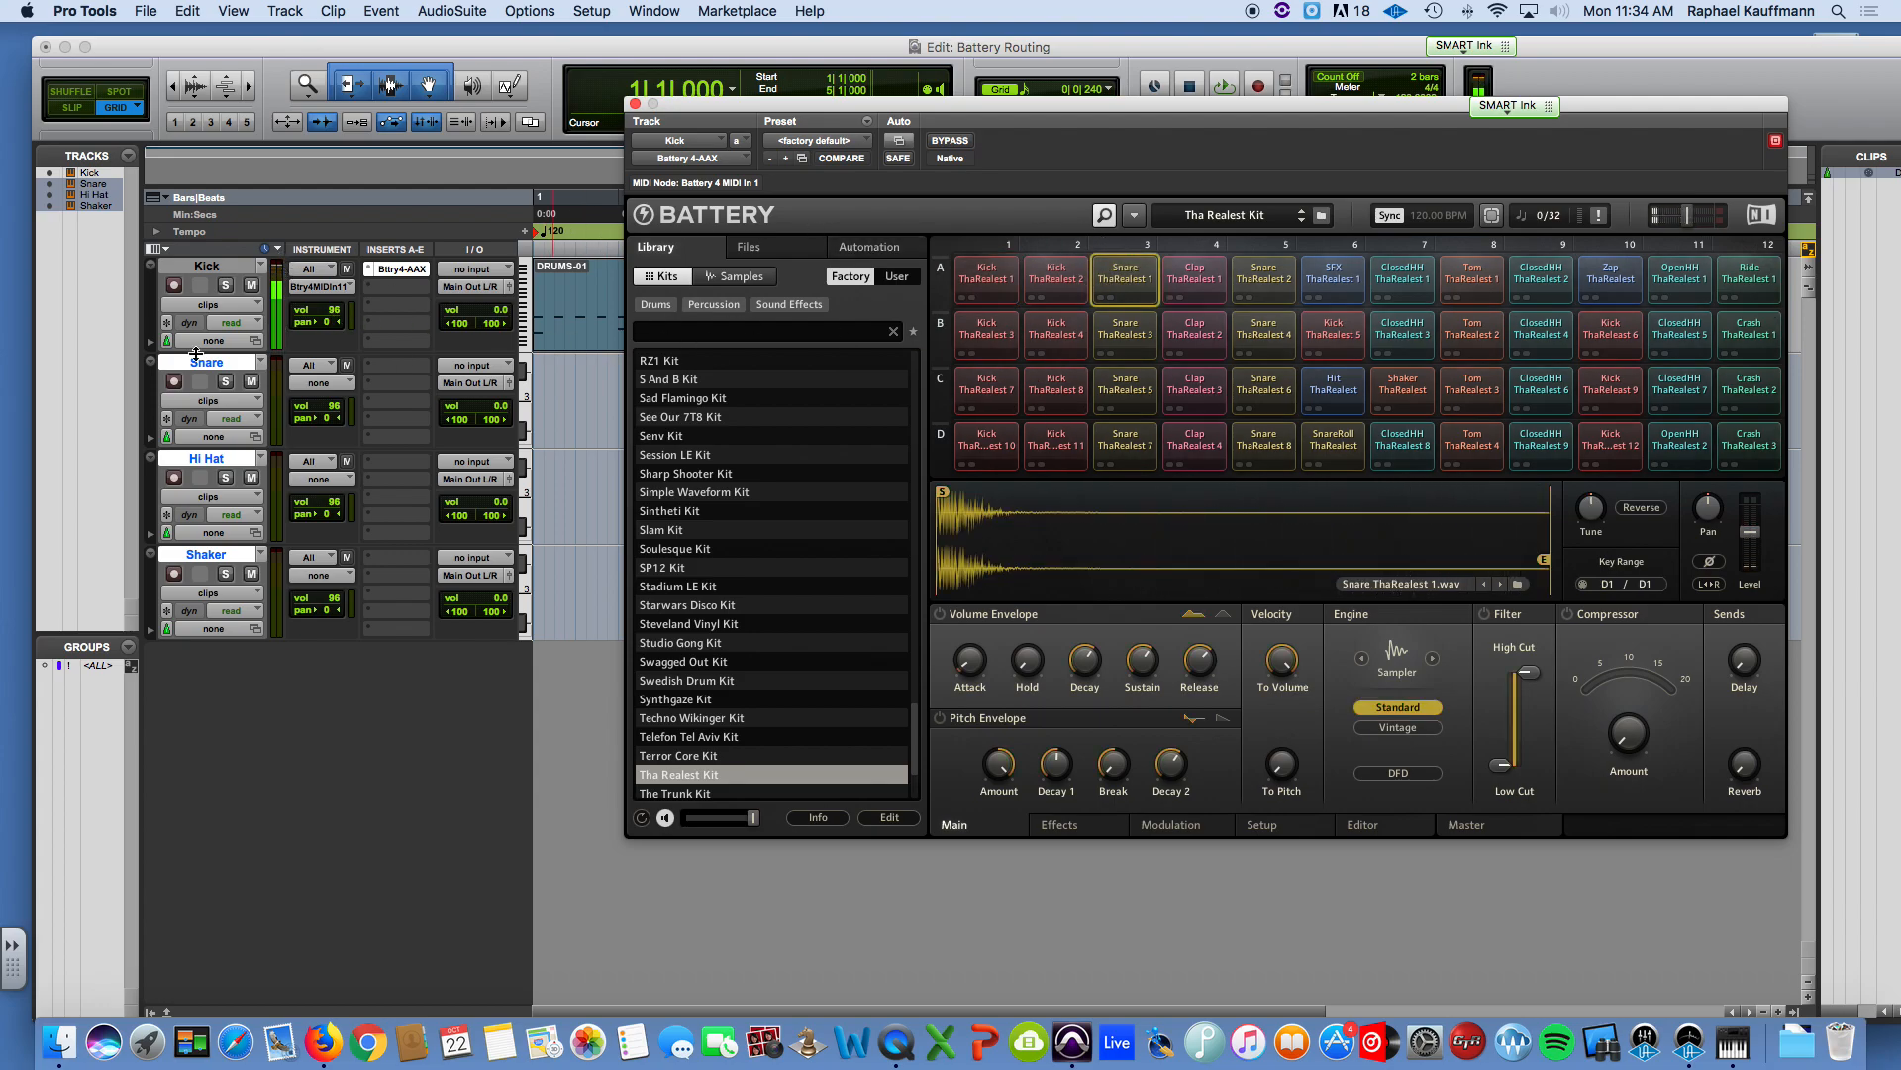
{"action": "left_click", "coordinate": [1542, 277]}
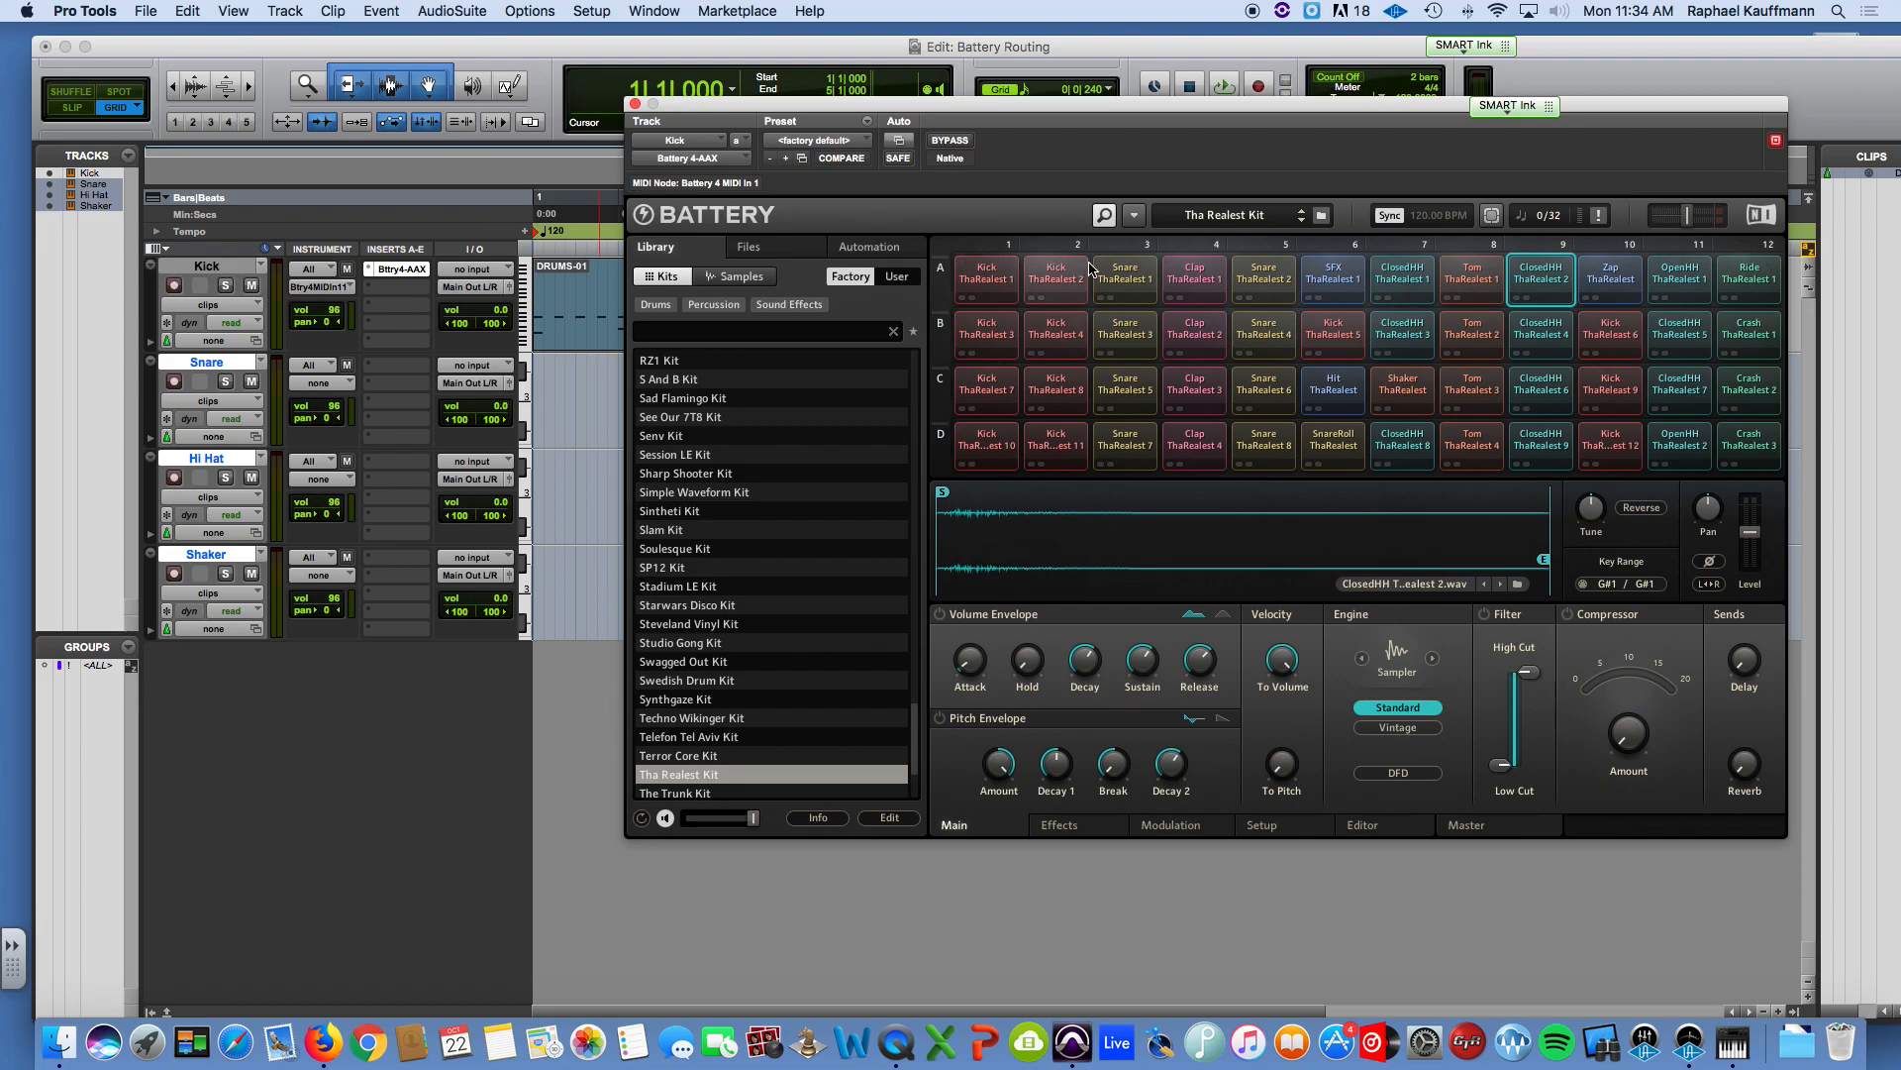
Step: Route the Snare ThaRealest 1 cell in Battery to direct output St 3/4
{"action": "left_click", "coordinate": [1127, 281]}
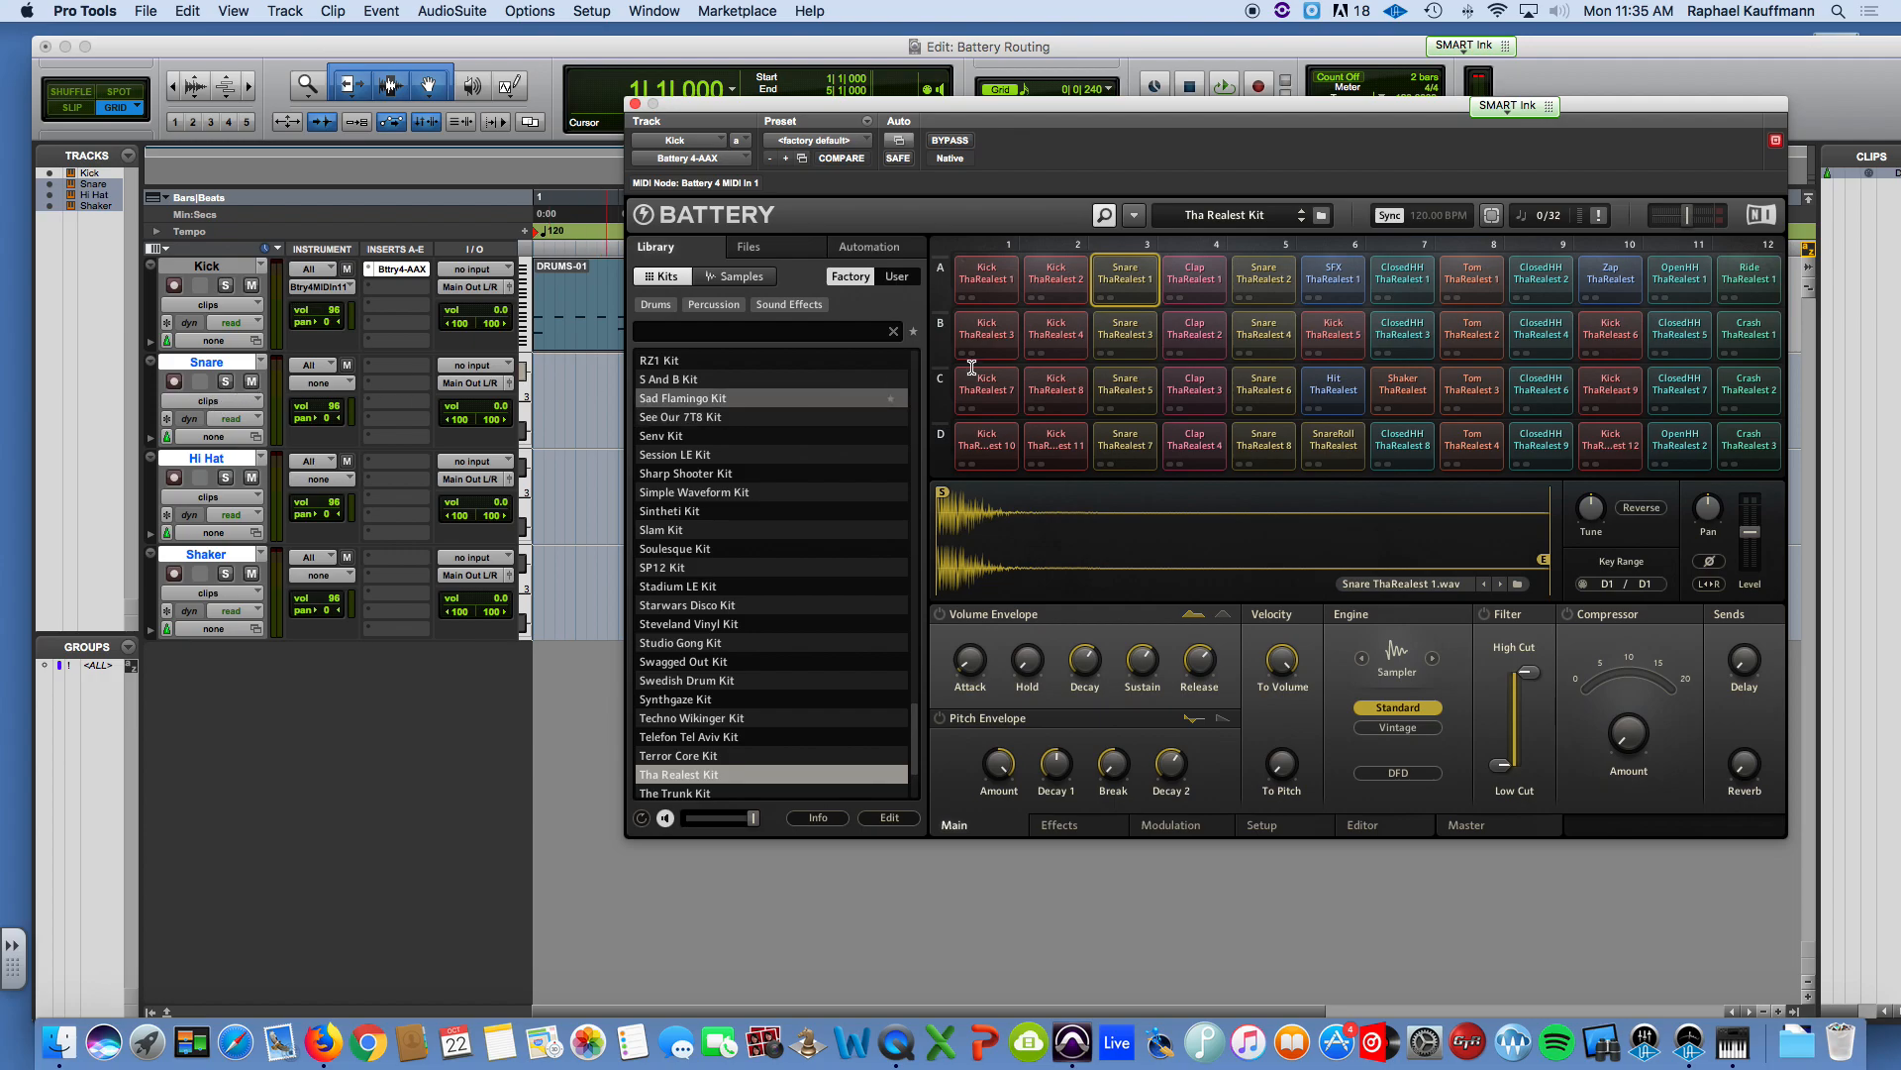
{"action": "right_click", "coordinate": [1125, 279]}
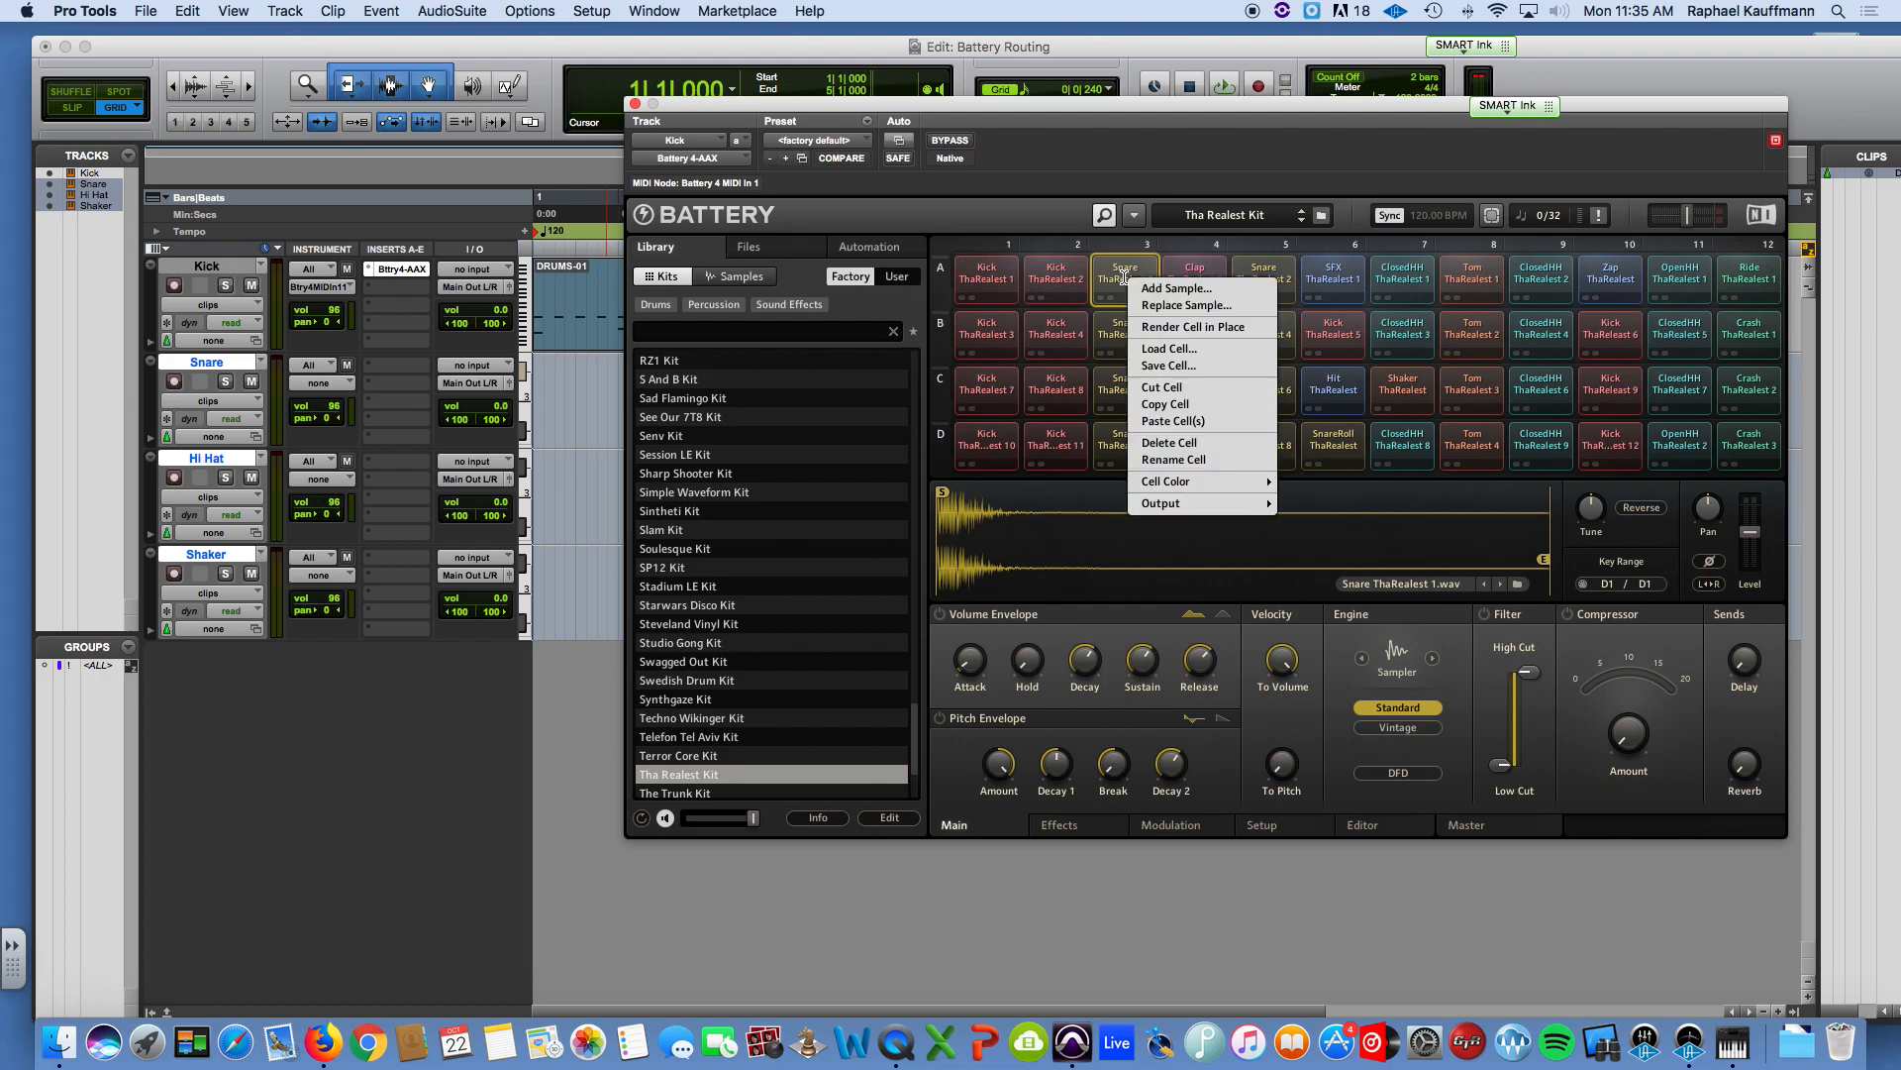
{"action": "mouse_move", "coordinate": [1159, 505]}
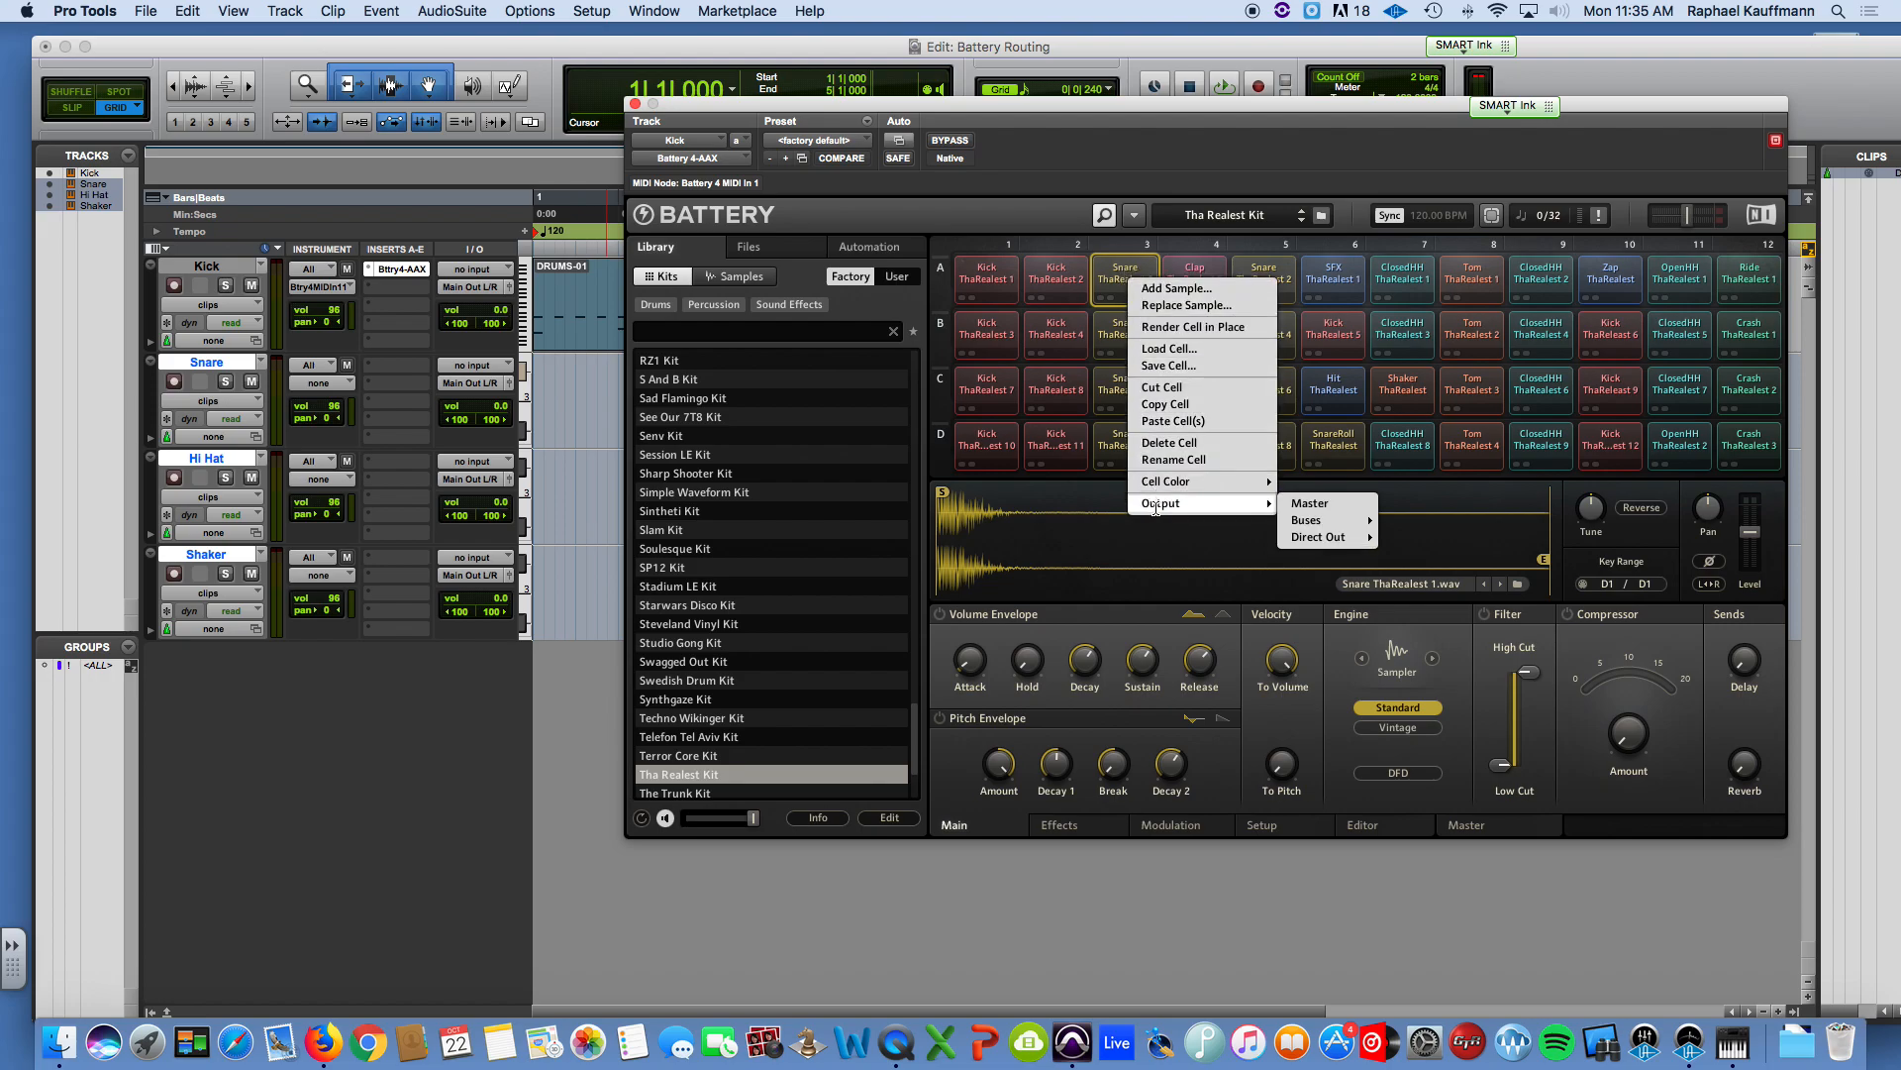
{"action": "mouse_move", "coordinate": [1327, 537]}
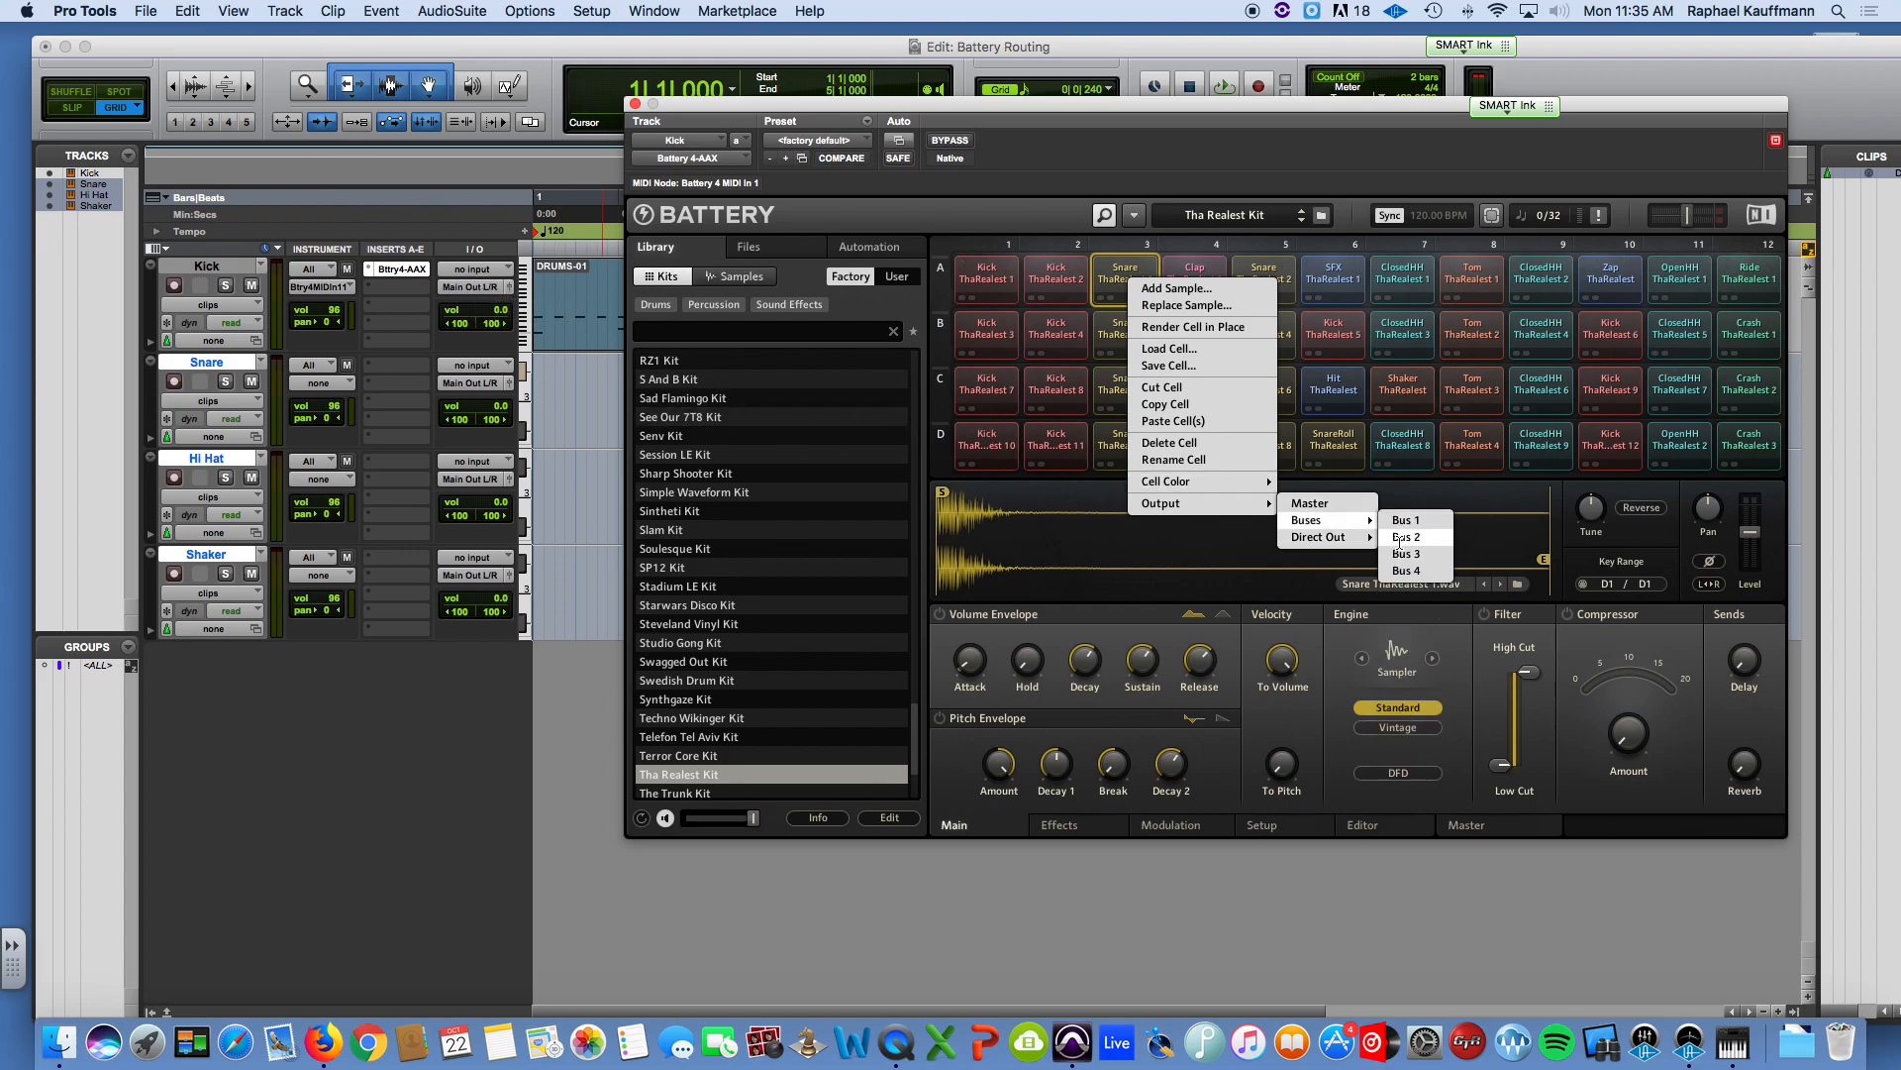
{"action": "left_click", "coordinate": [1412, 553]}
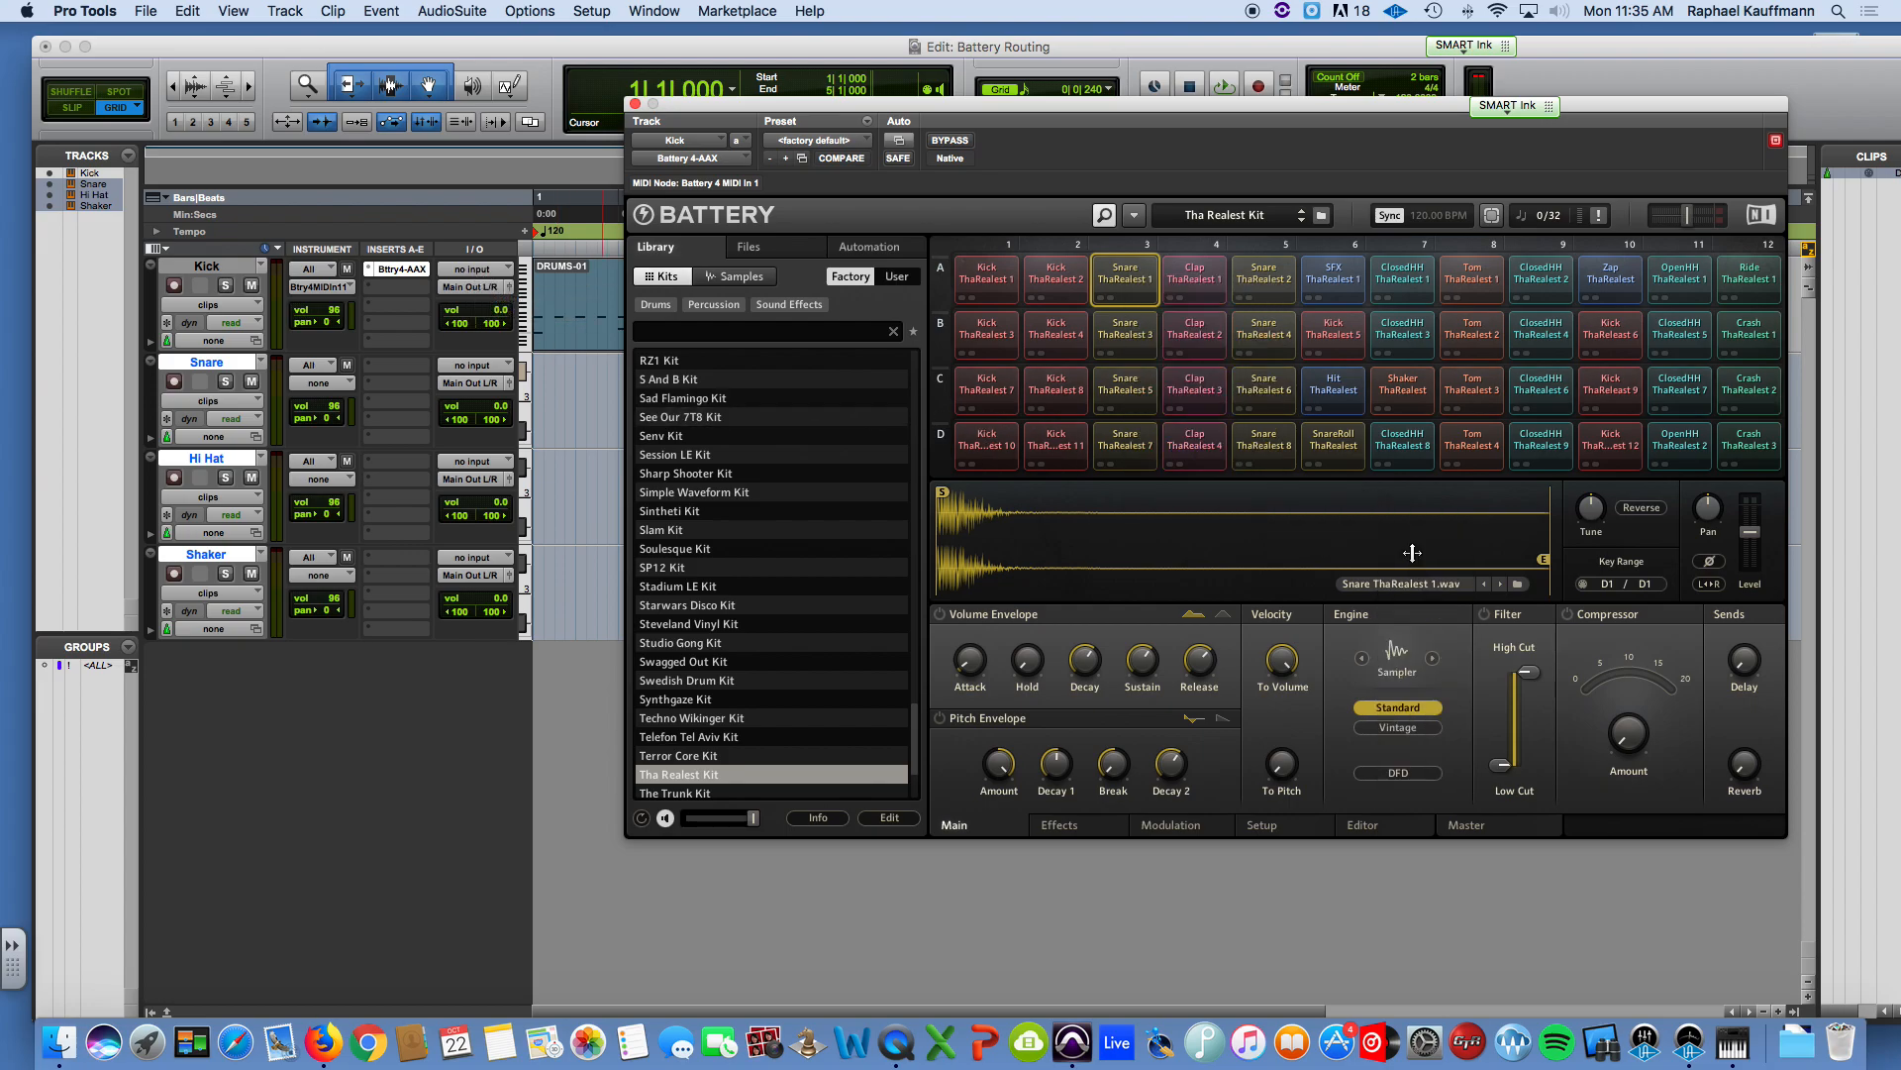
Step: Route the ClosedHH ThaRealest 2 cell in row A to direct output St 5/6
{"action": "left_click", "coordinate": [1551, 280]}
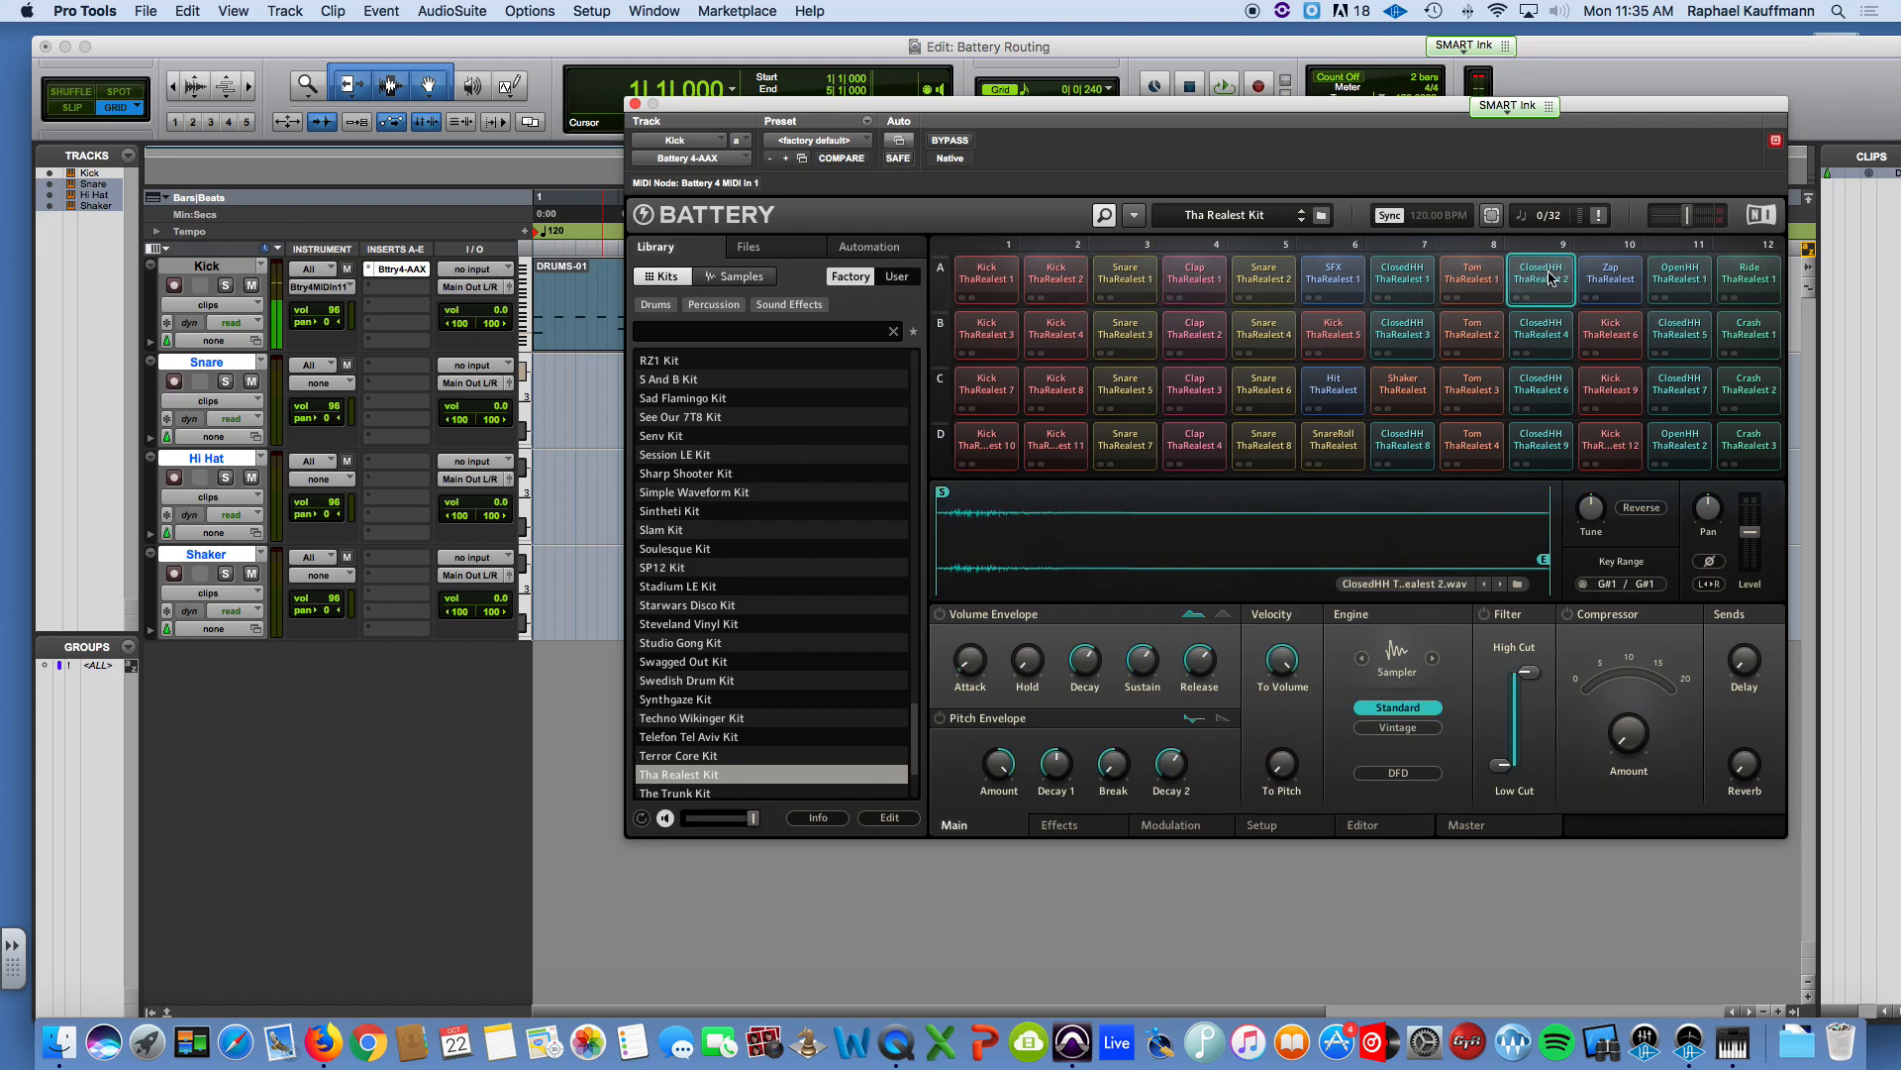
{"action": "right_click", "coordinate": [1551, 276]}
{"action": "mouse_move", "coordinate": [1585, 501]}
{"action": "mouse_move", "coordinate": [1540, 533]}
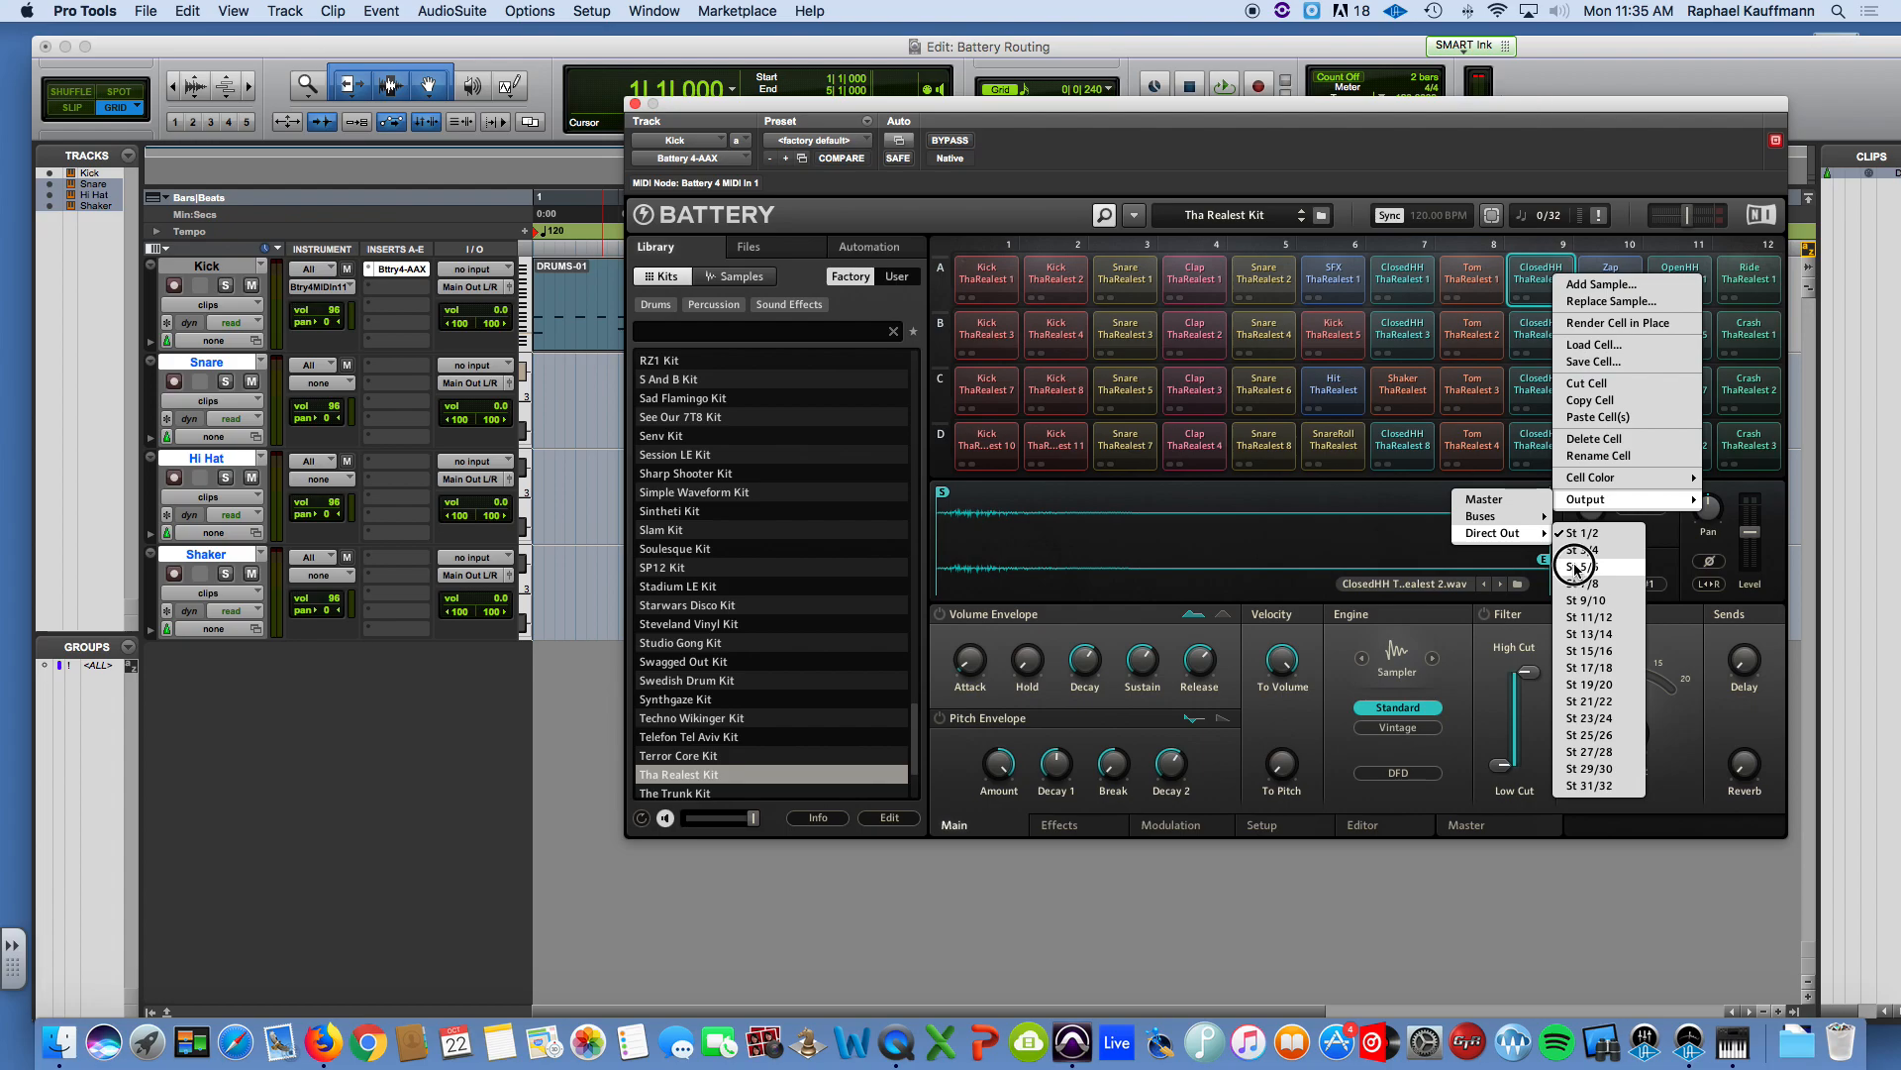
{"action": "left_click", "coordinate": [1575, 564]}
Step: Route the Shaker ThaRealest cell in row C to direct output St 7/8
{"action": "left_click", "coordinate": [1333, 332]}
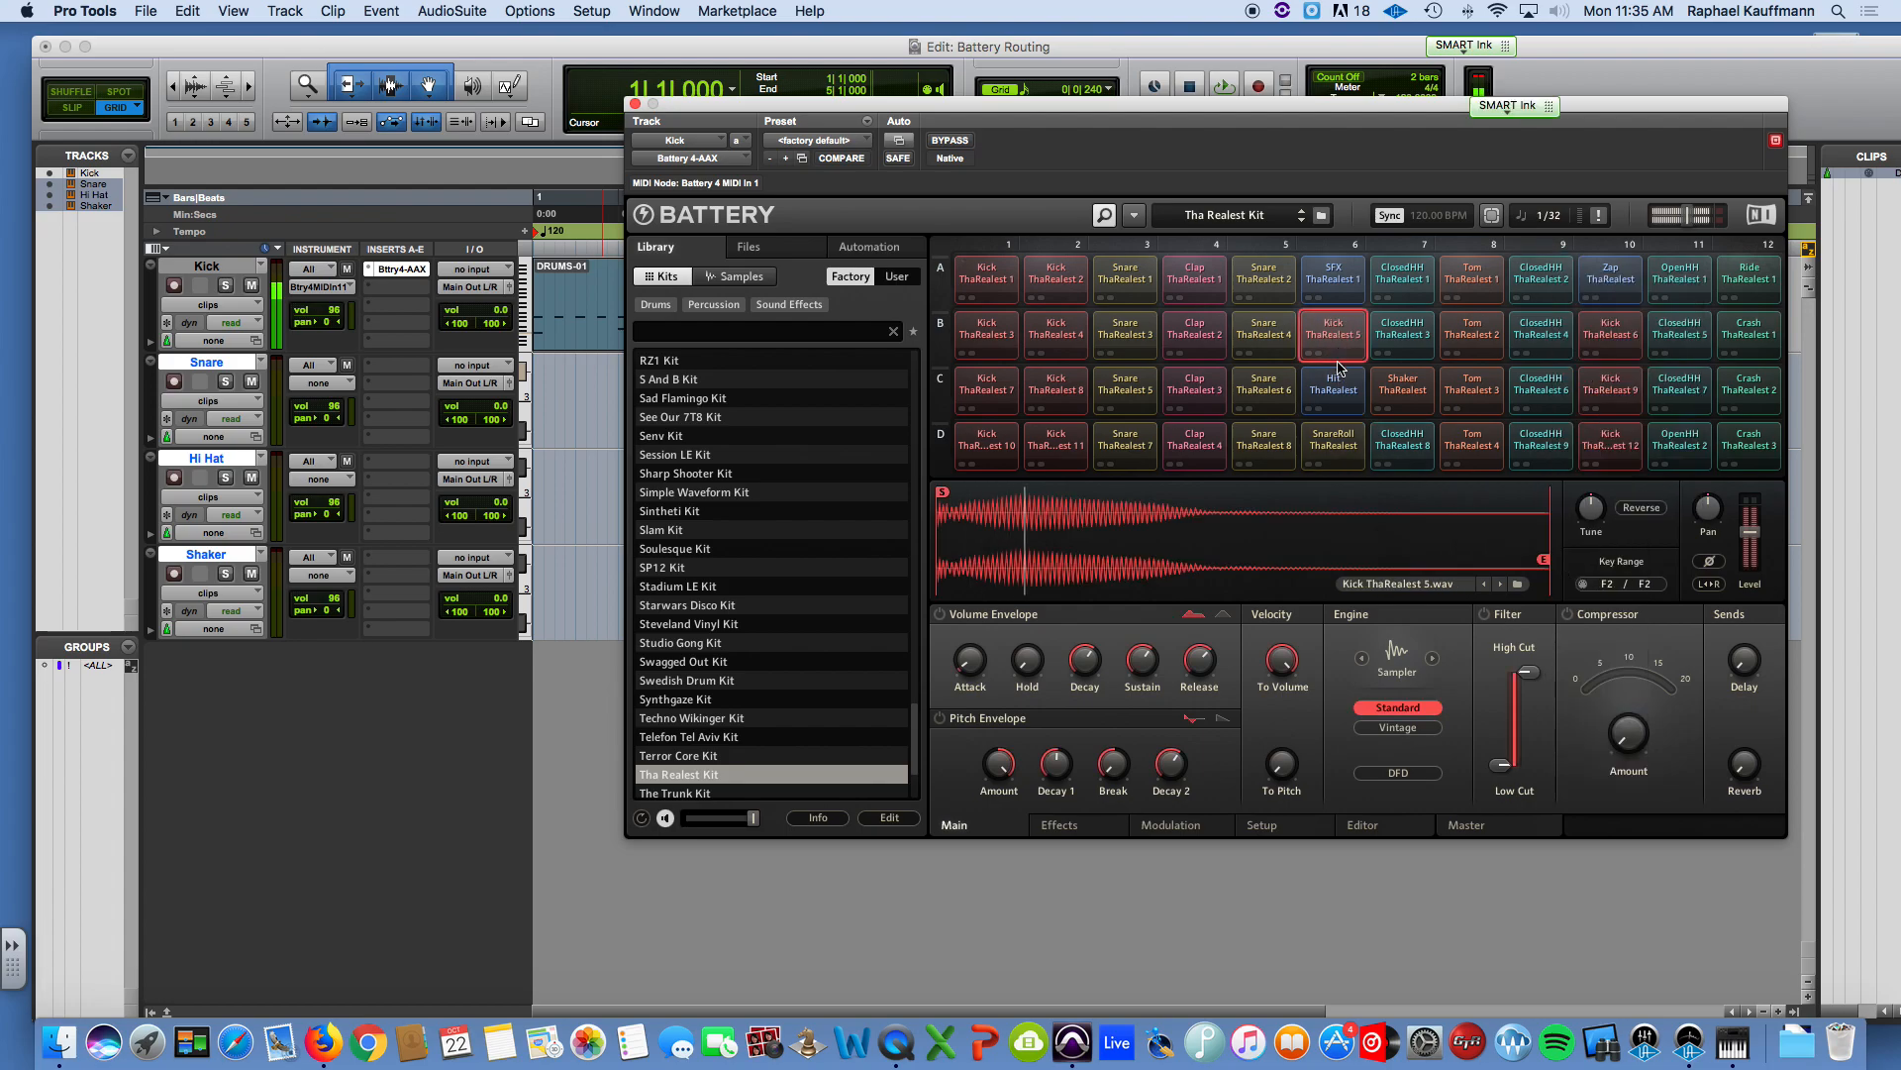
{"action": "left_click", "coordinate": [1412, 383]}
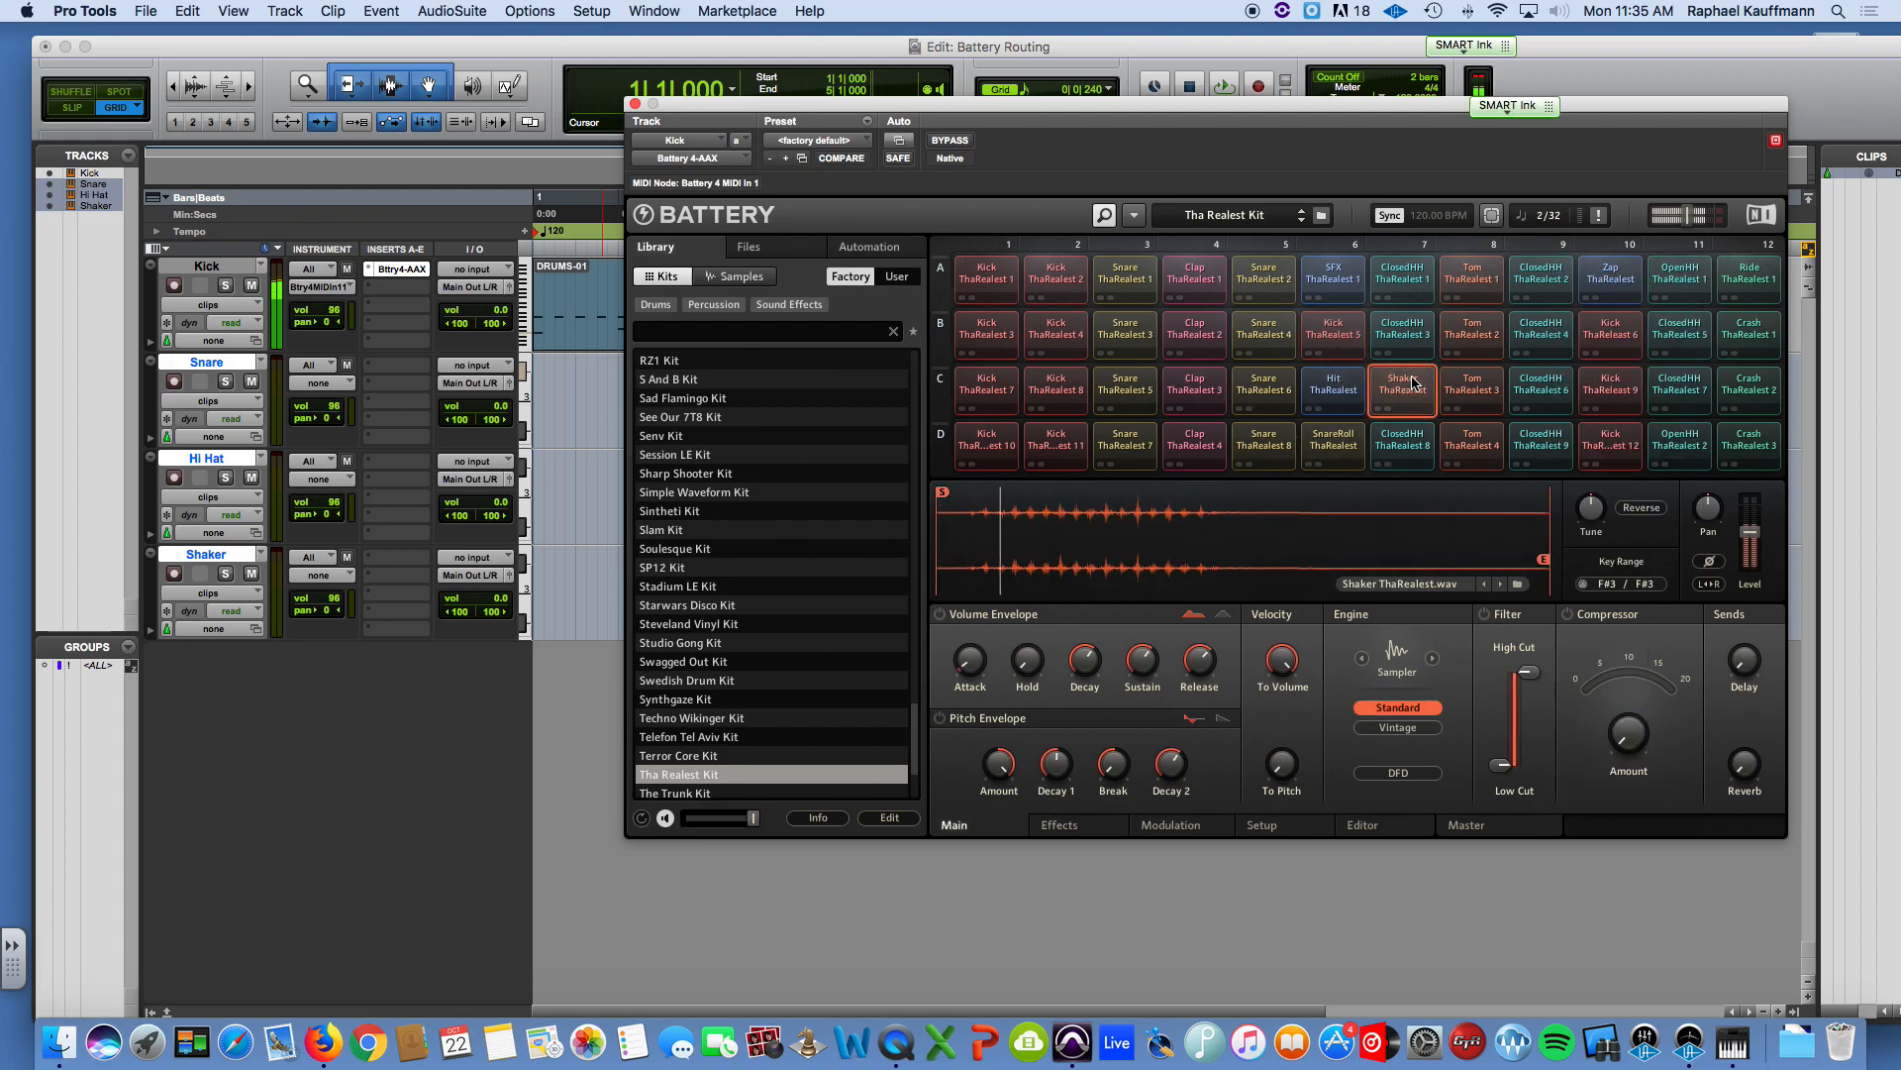
{"action": "right_click", "coordinate": [1412, 383]}
{"action": "mouse_move", "coordinate": [1526, 607]}
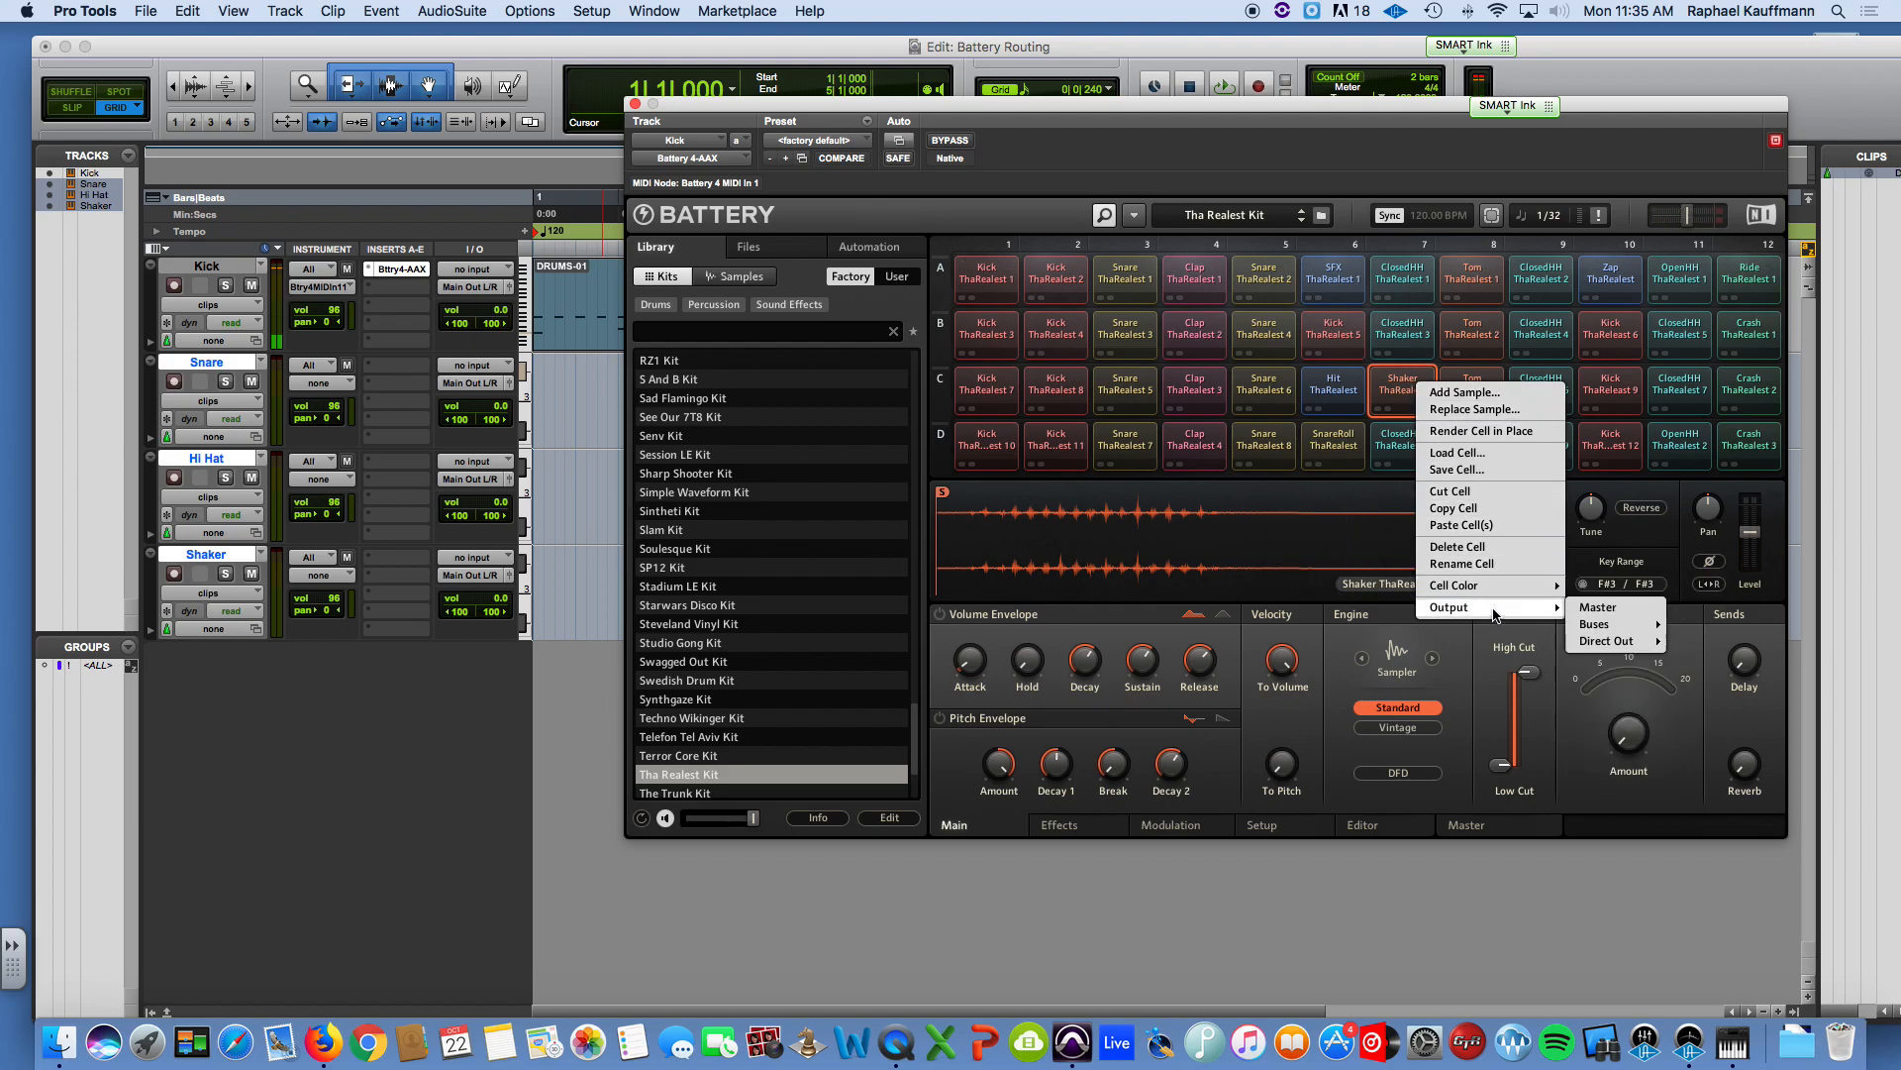
{"action": "mouse_move", "coordinate": [1604, 643]}
{"action": "left_click", "coordinate": [1695, 630]}
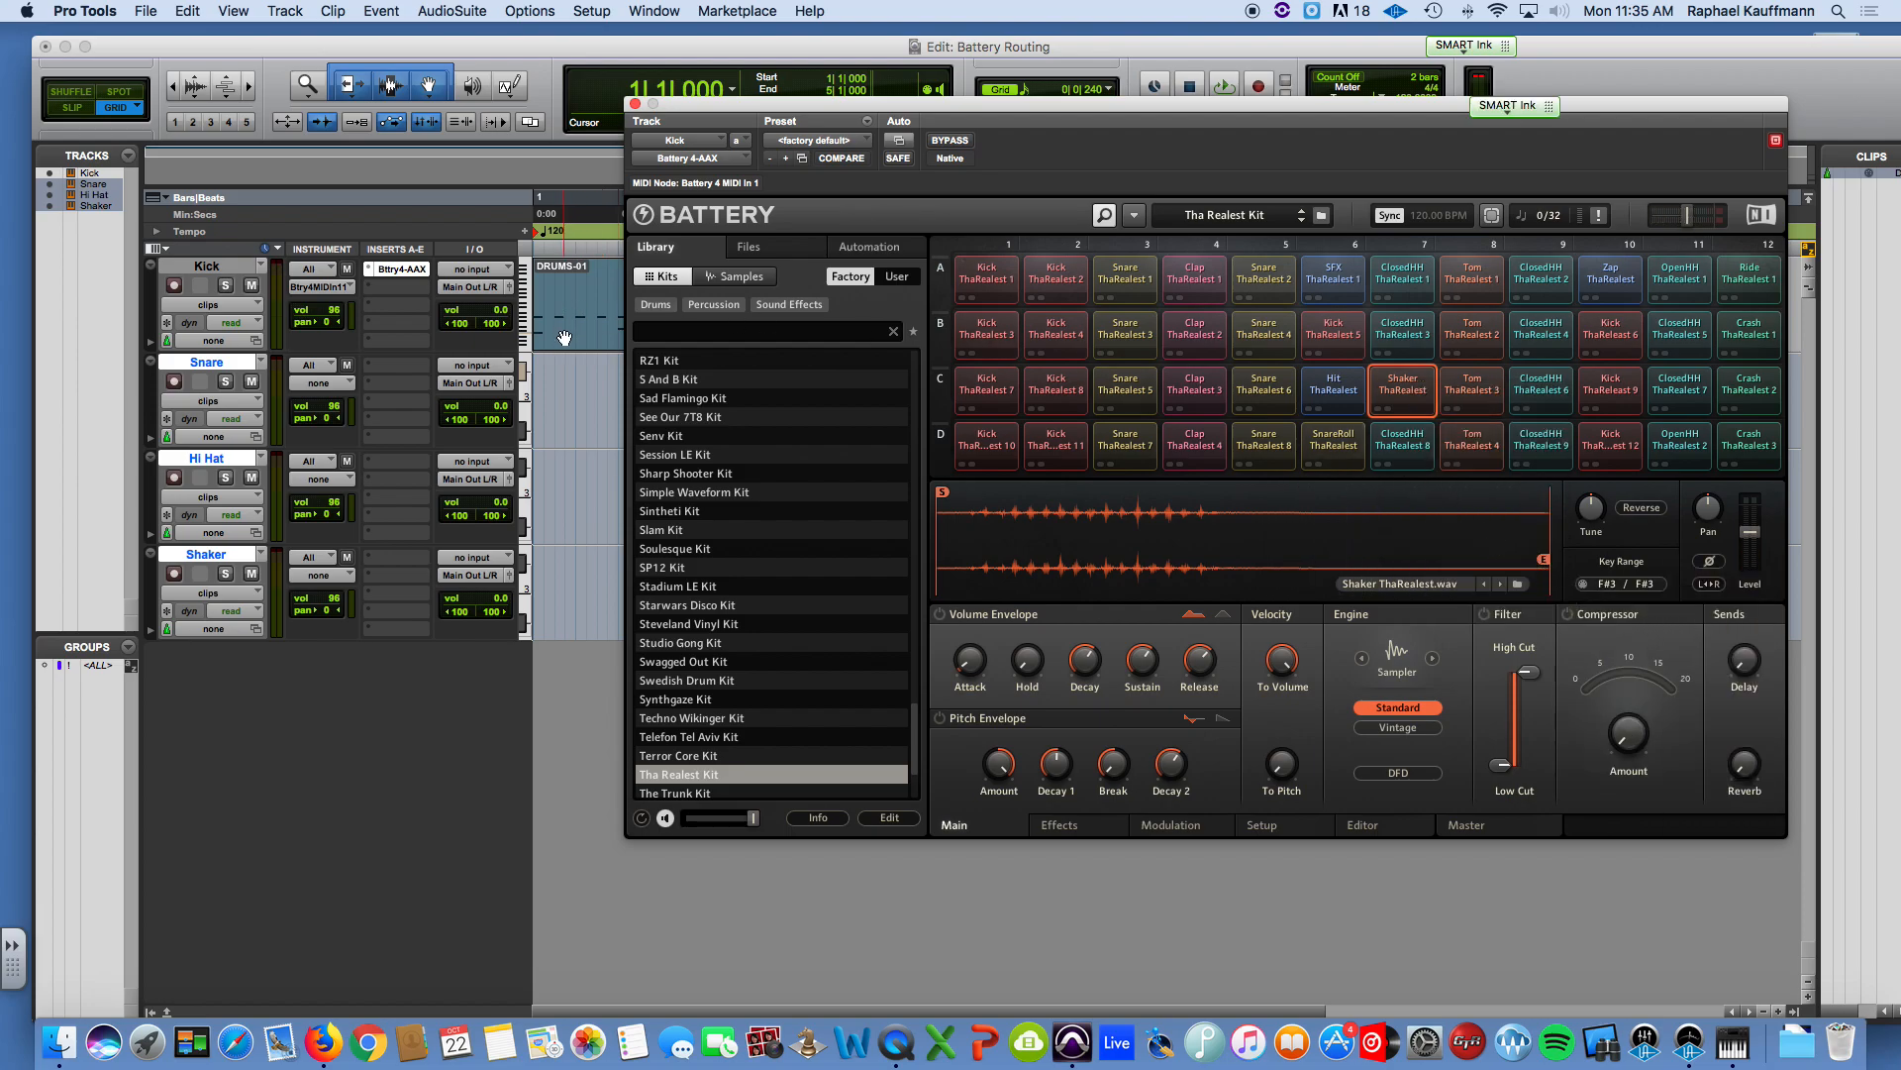
Step: Play the drum pattern to check the rerouted cells, and close the Battery window
{"action": "key", "text": "space"}
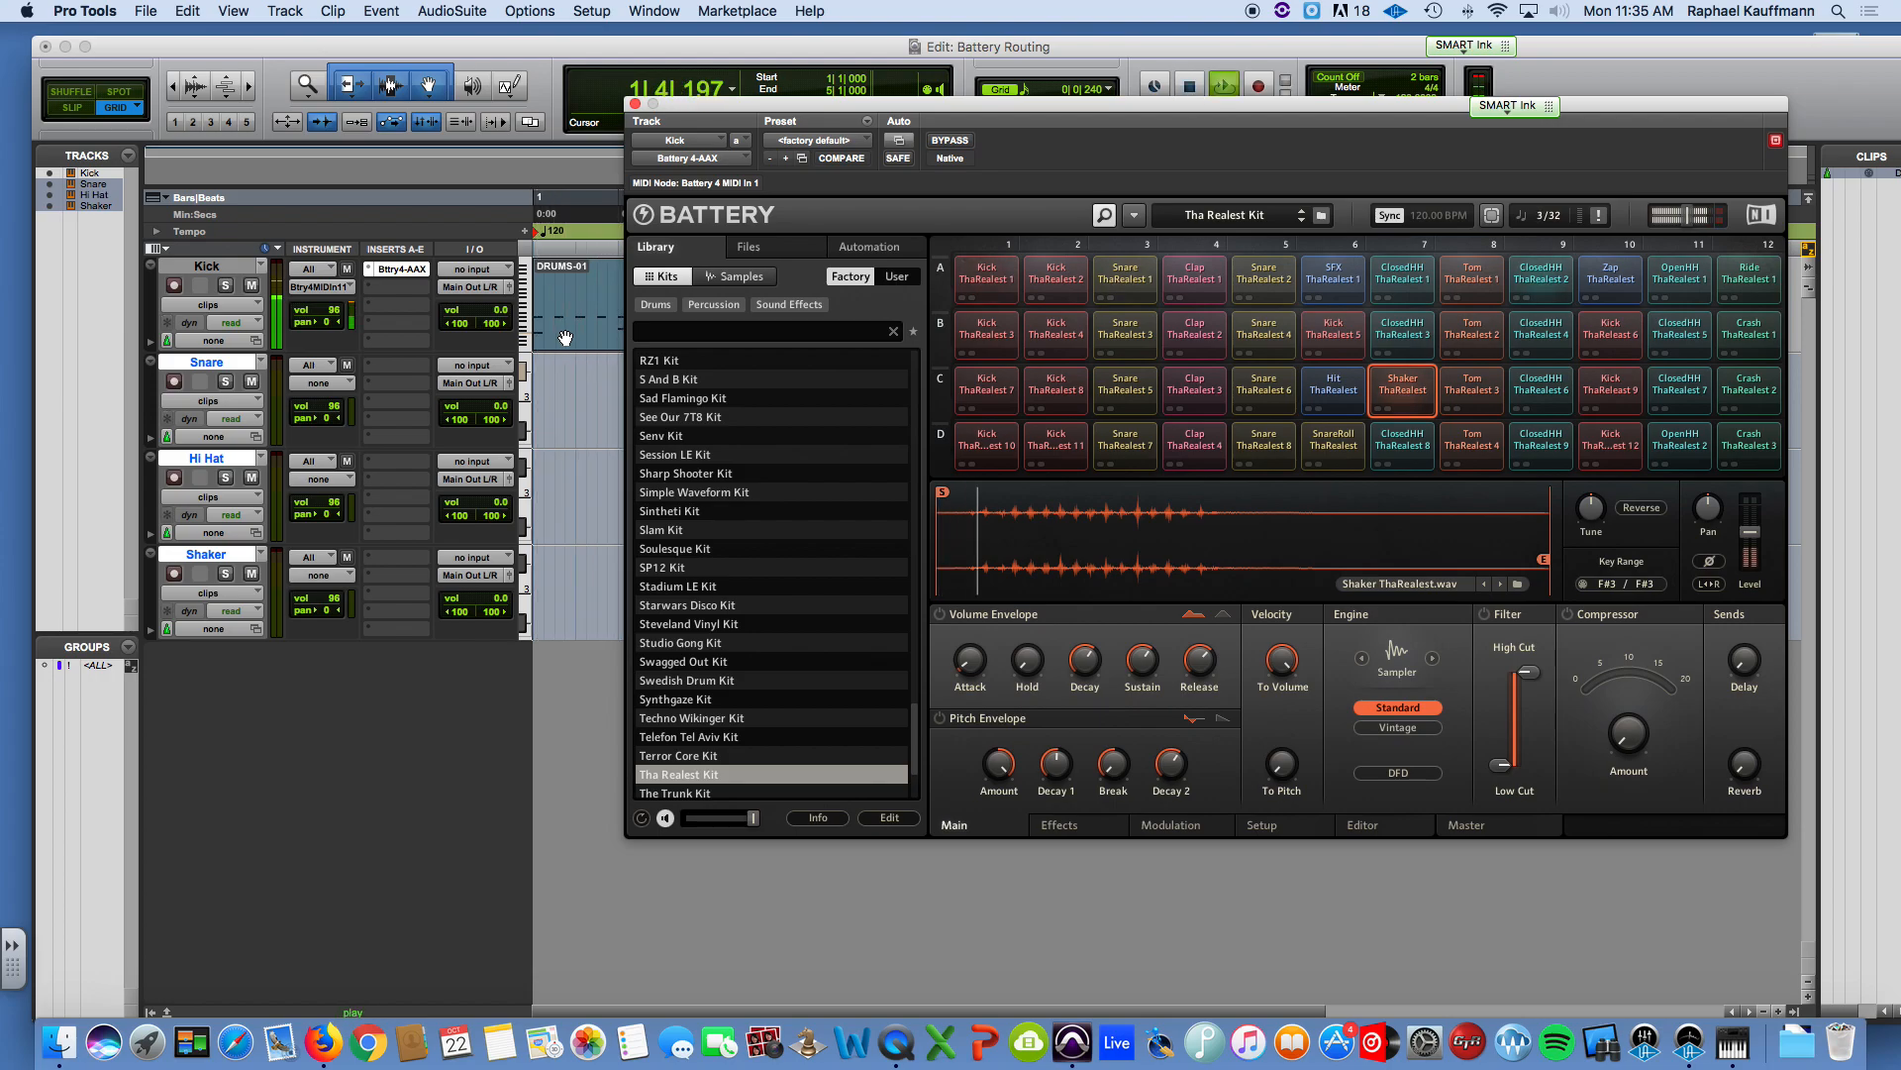
{"action": "key", "text": "space"}
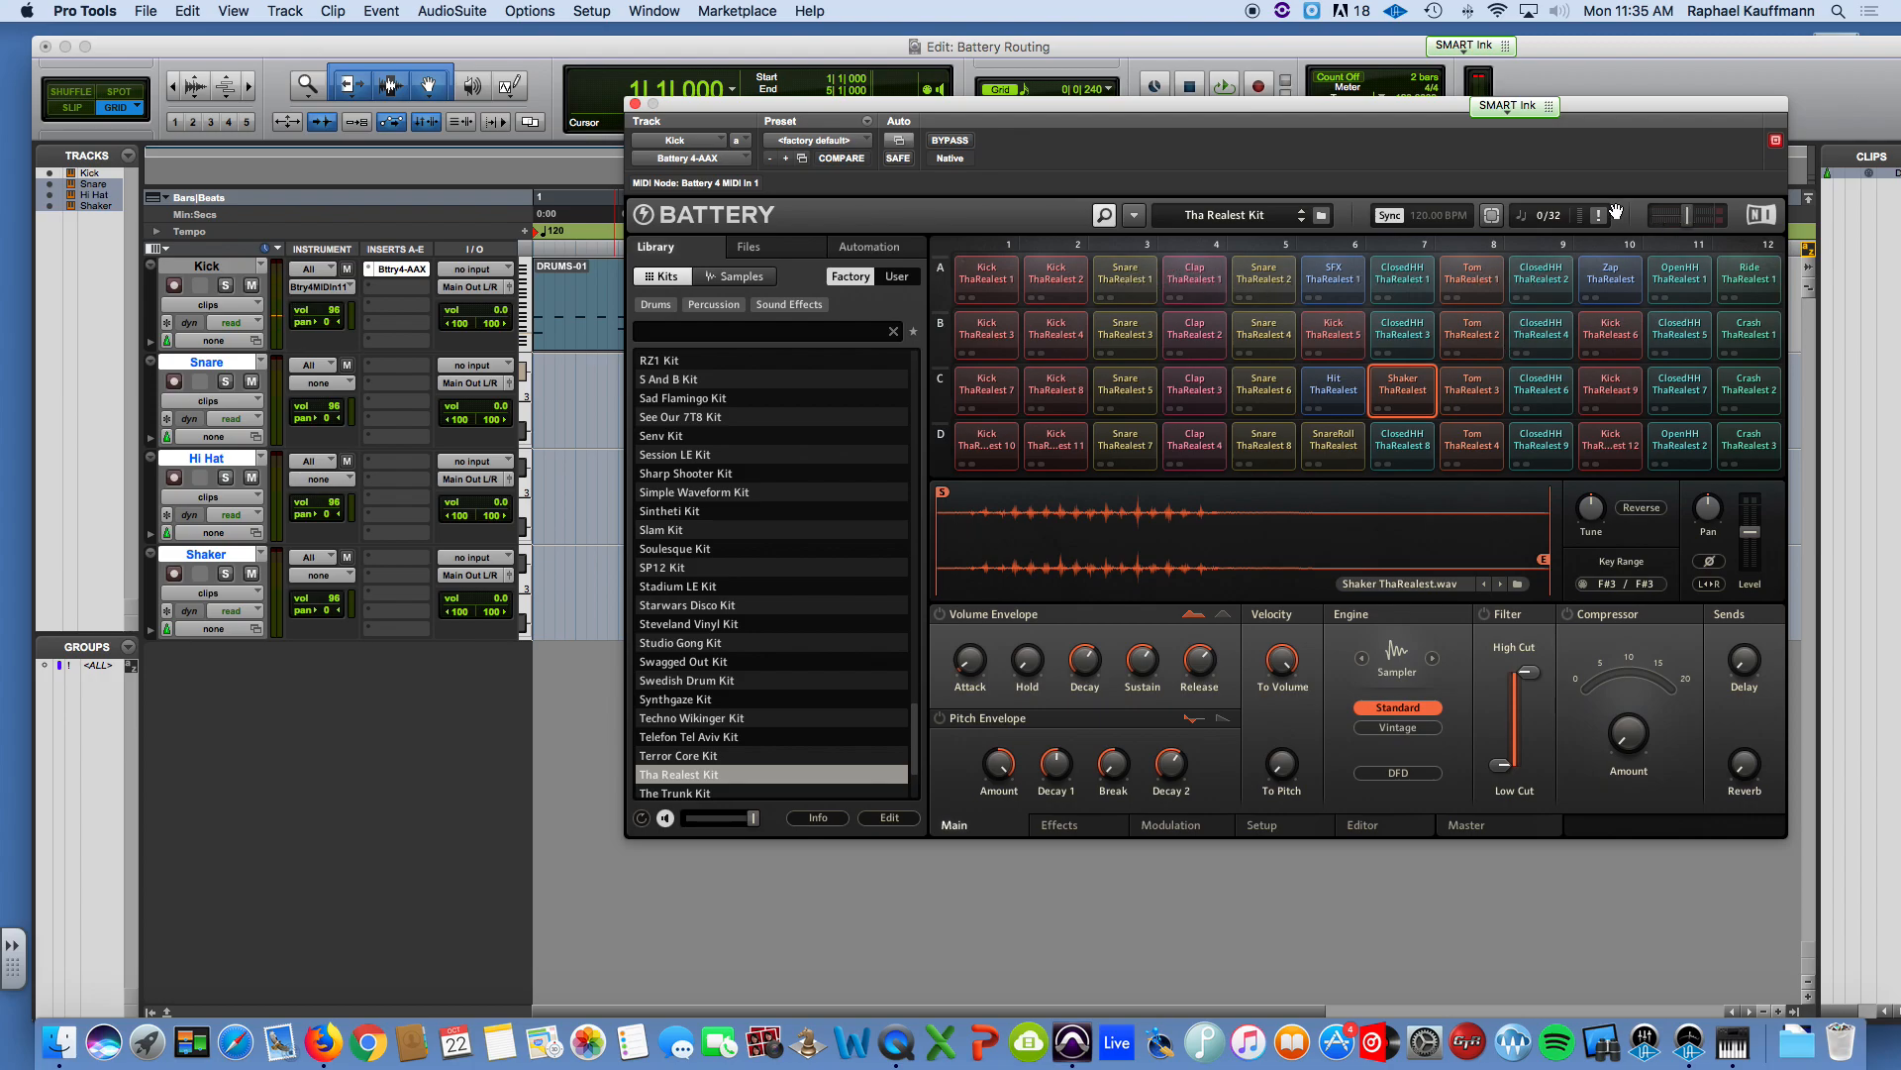
{"action": "left_click", "coordinate": [636, 104]}
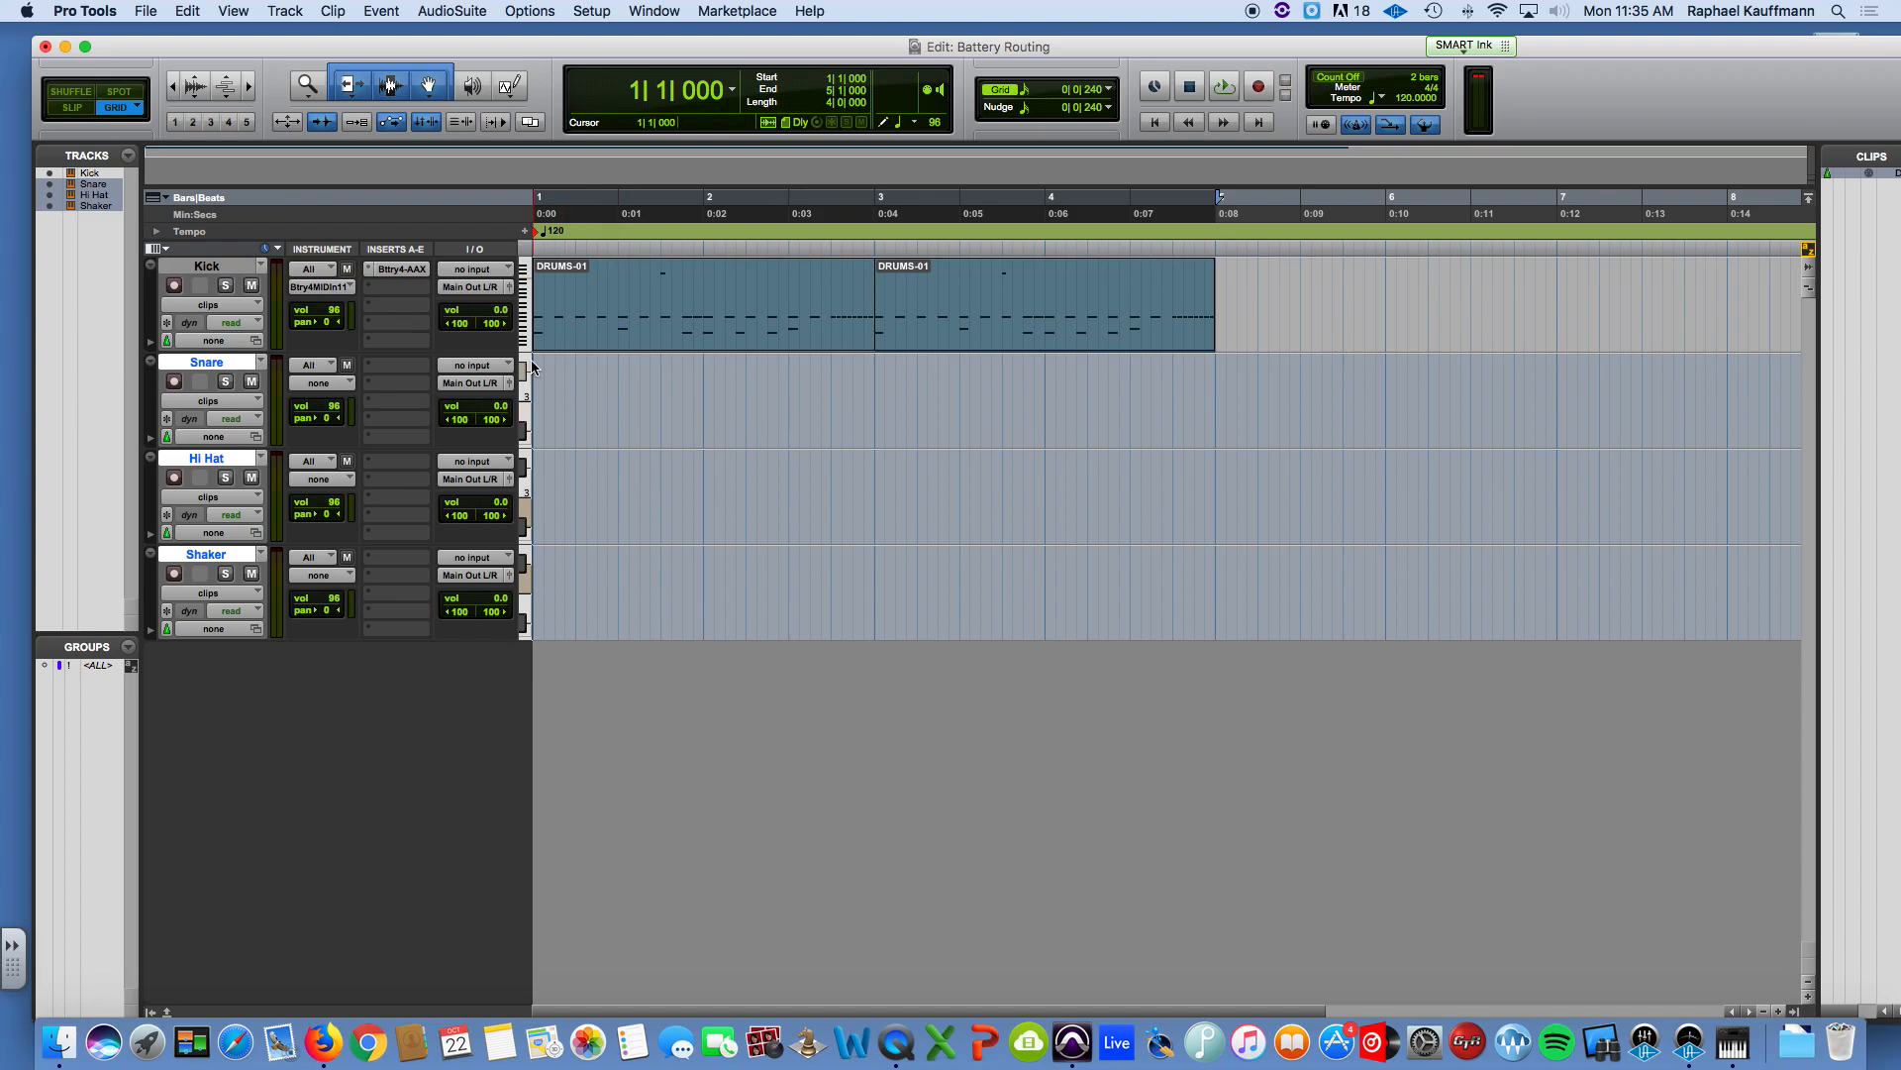
Step: Set the Snare track's input to the Battery 4 plug-in output St 3/4
{"action": "left_click", "coordinate": [475, 366]}
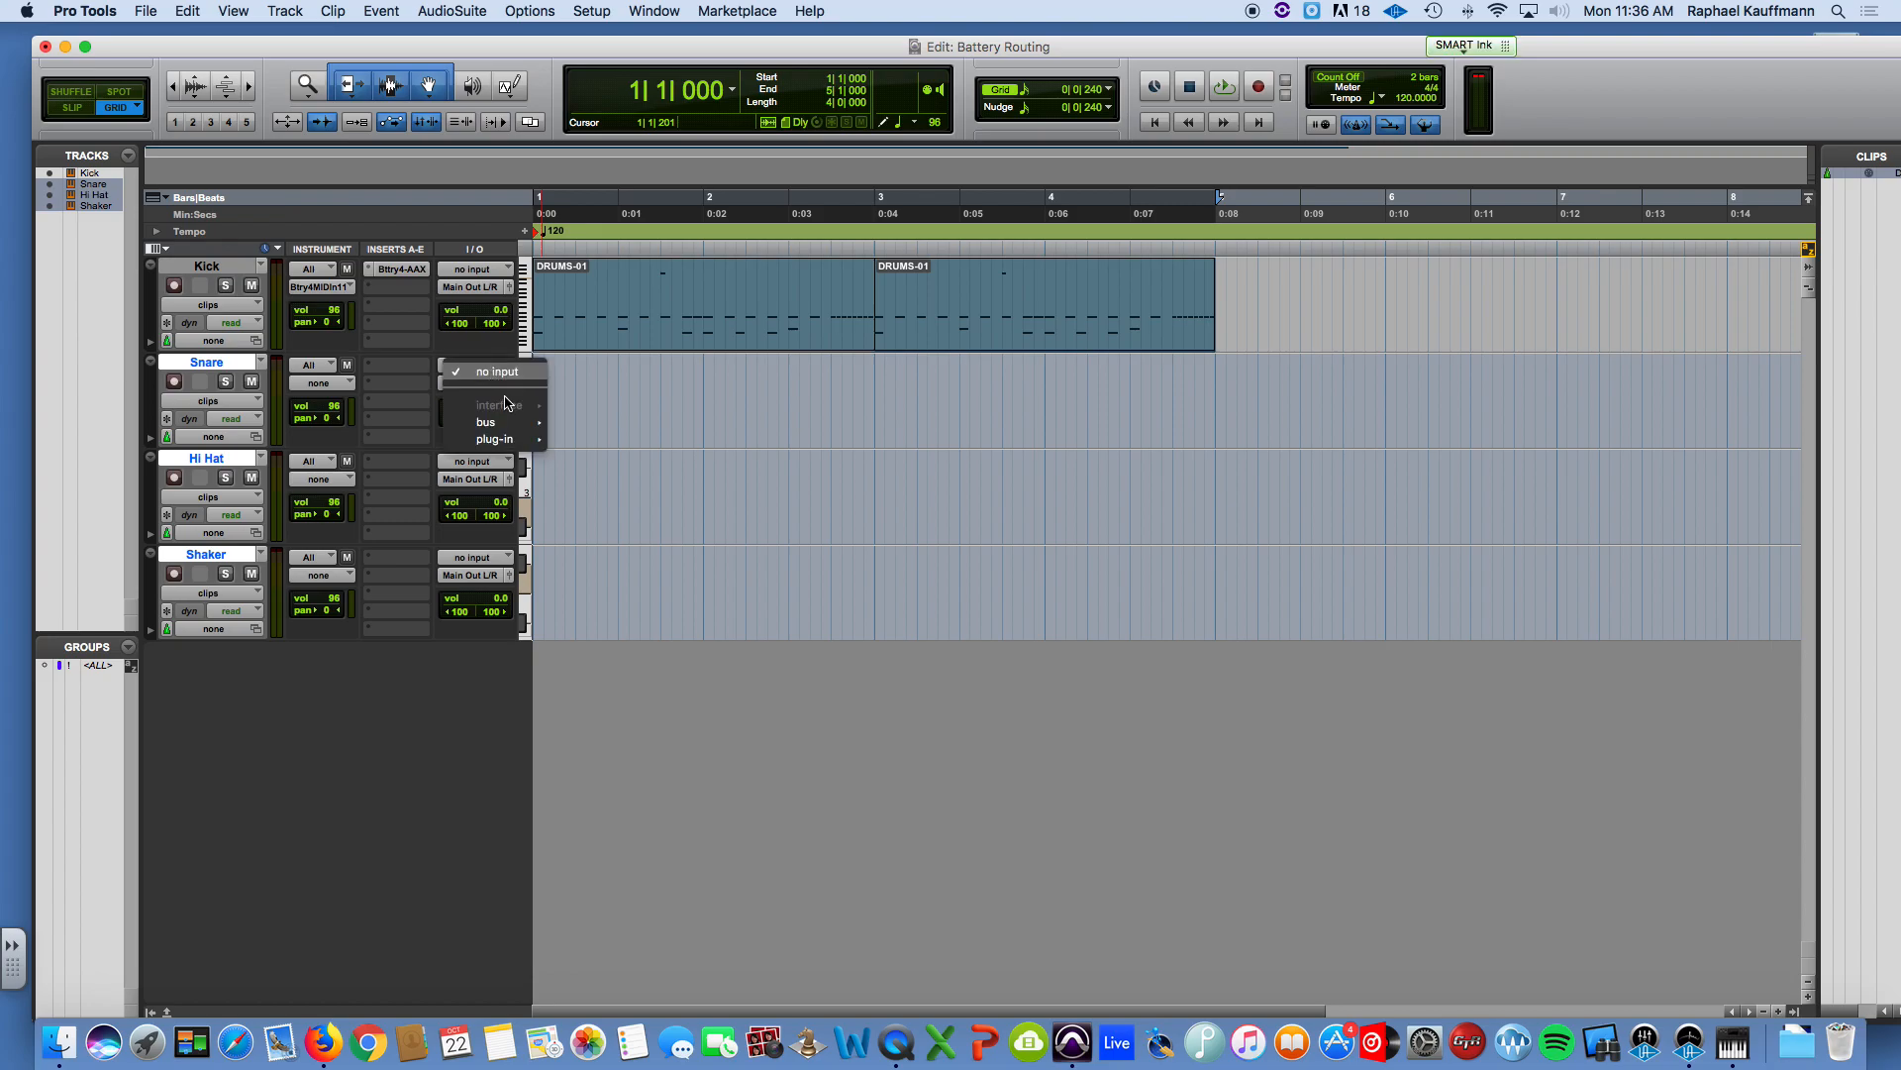
{"action": "mouse_move", "coordinate": [506, 426]}
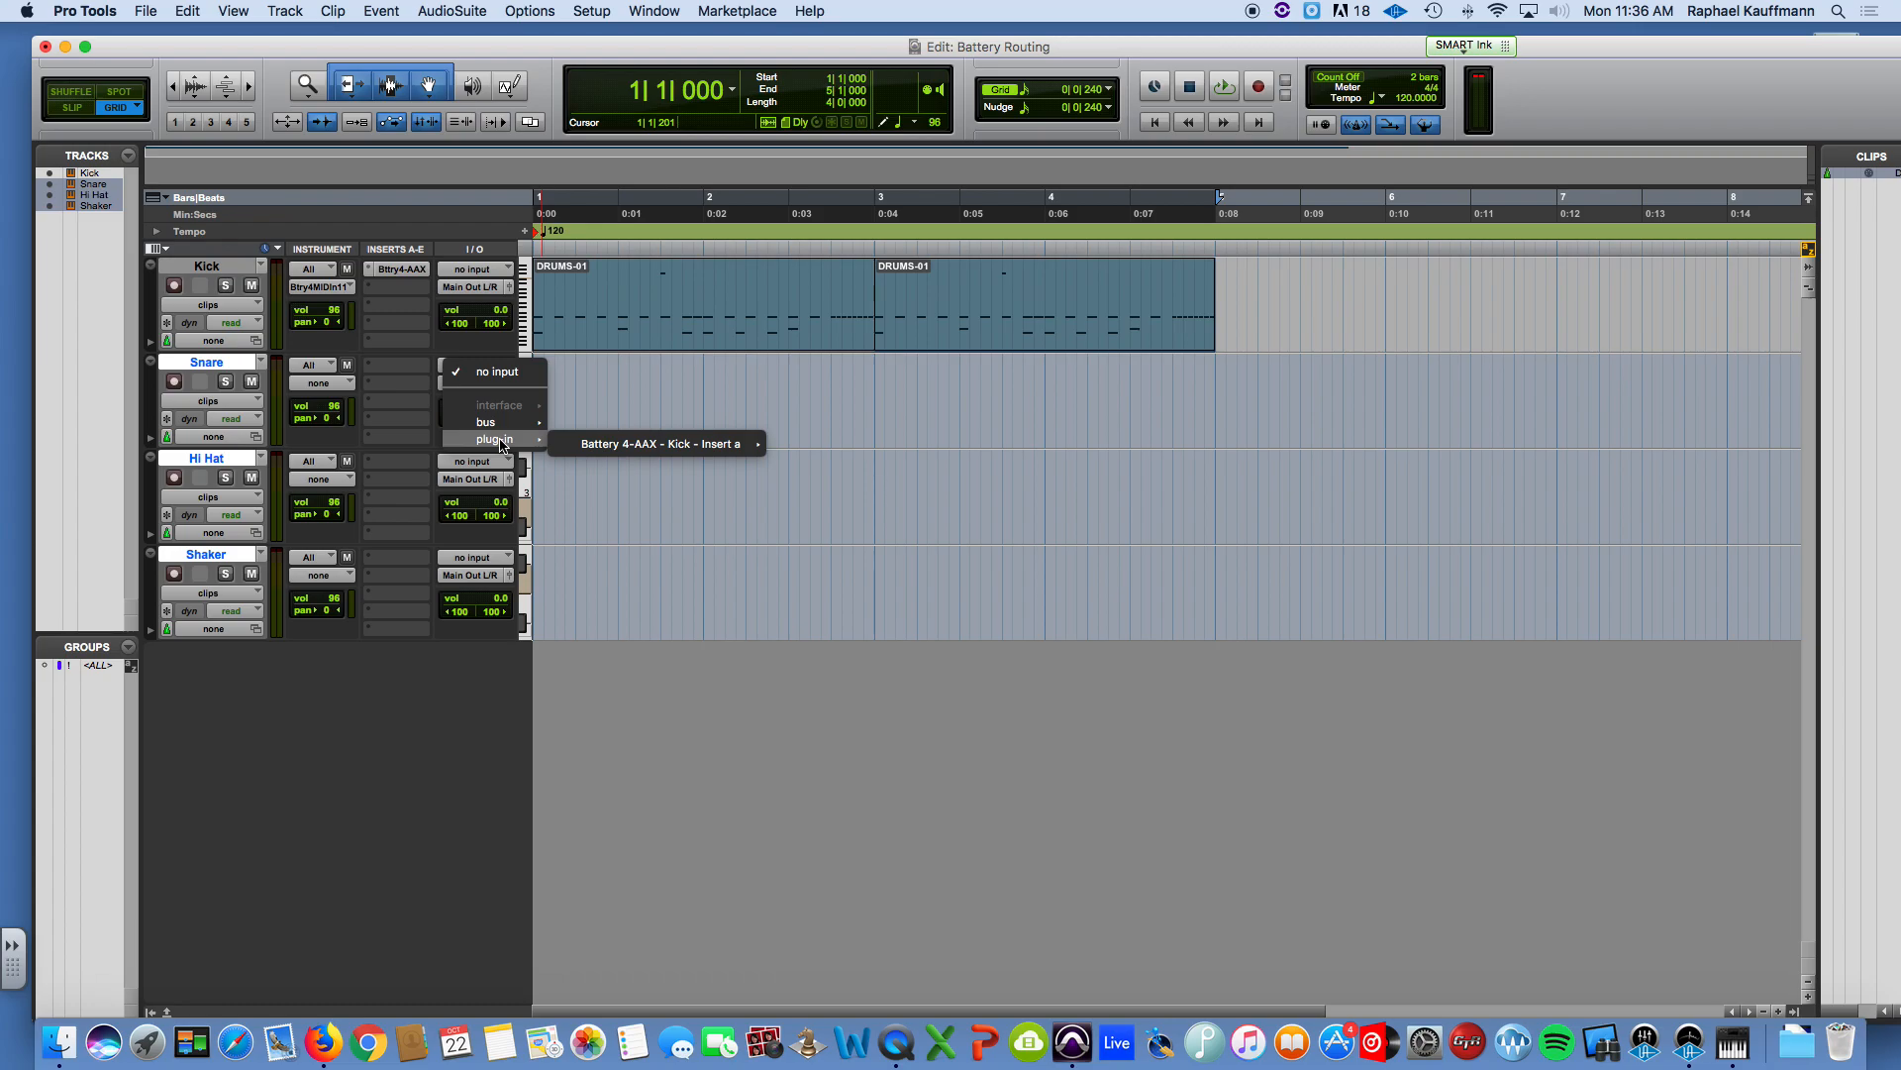
{"action": "mouse_move", "coordinate": [667, 450]}
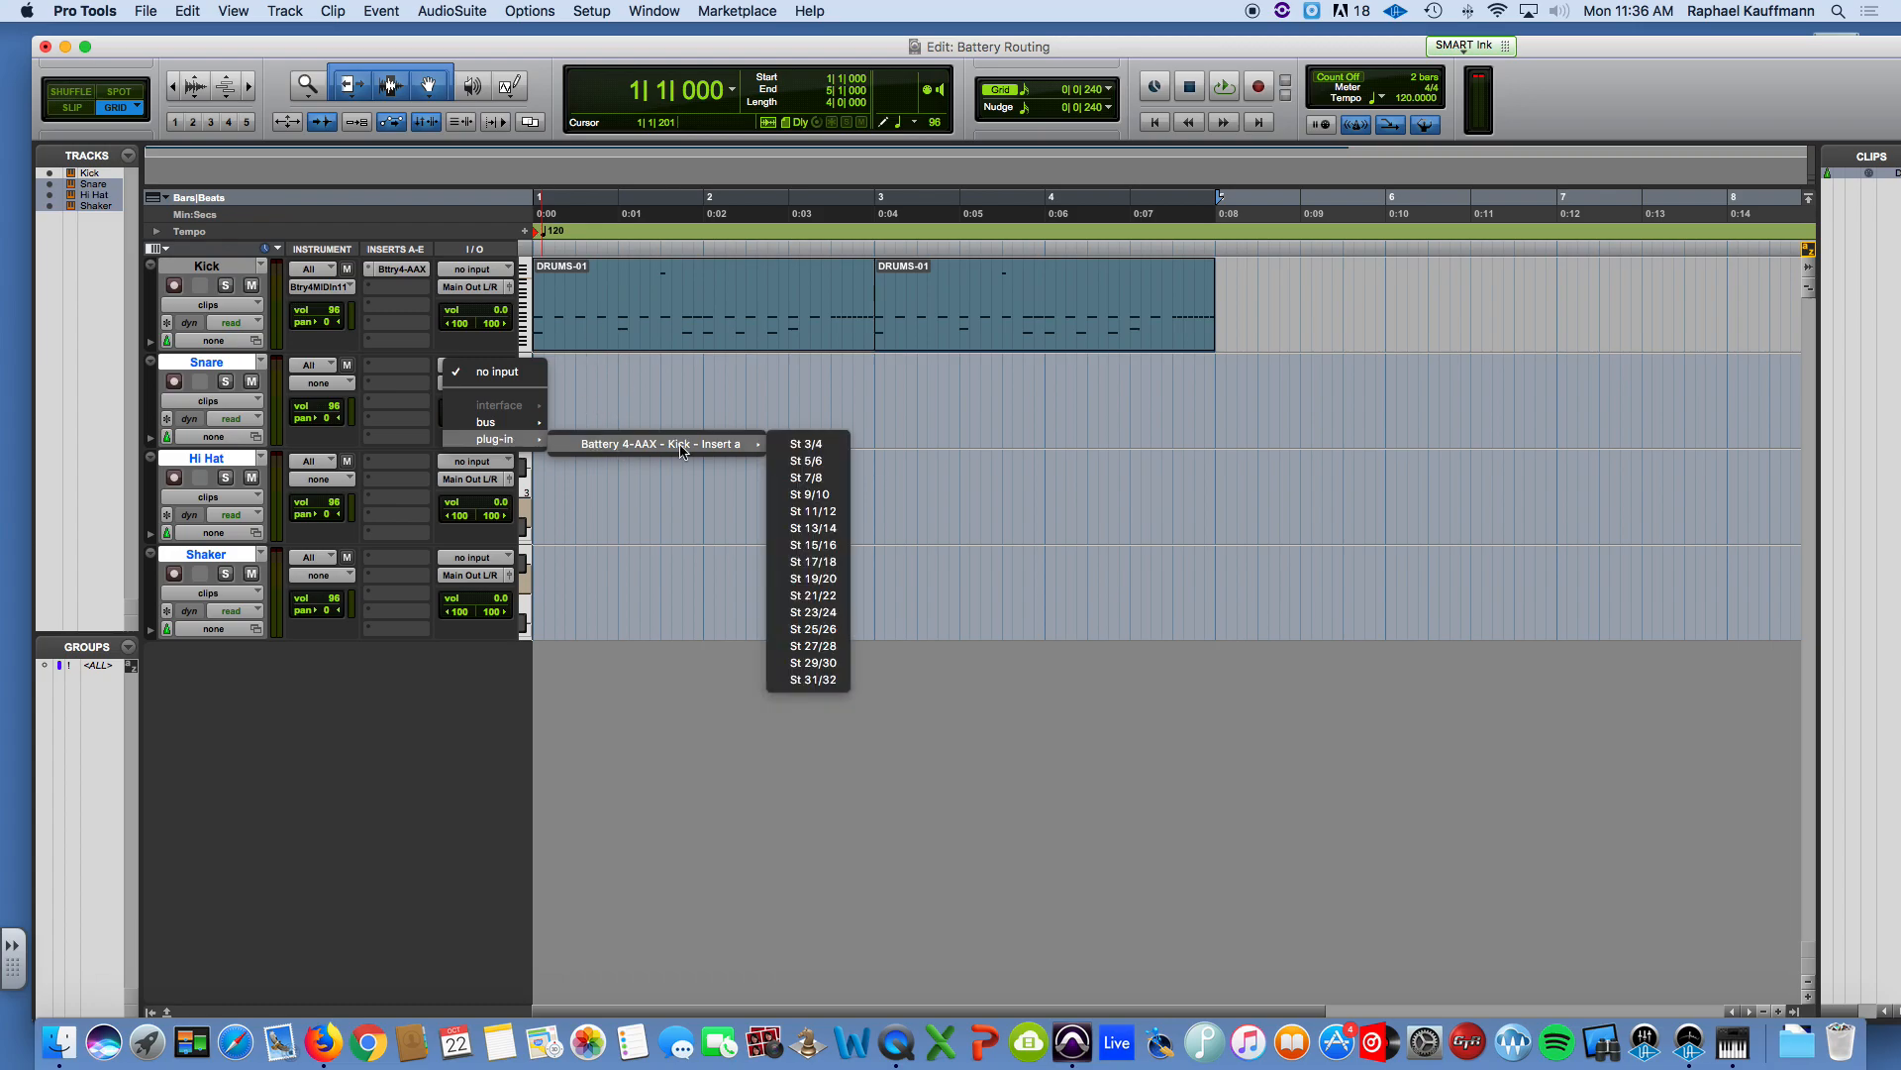
{"action": "left_click", "coordinate": [807, 443]}
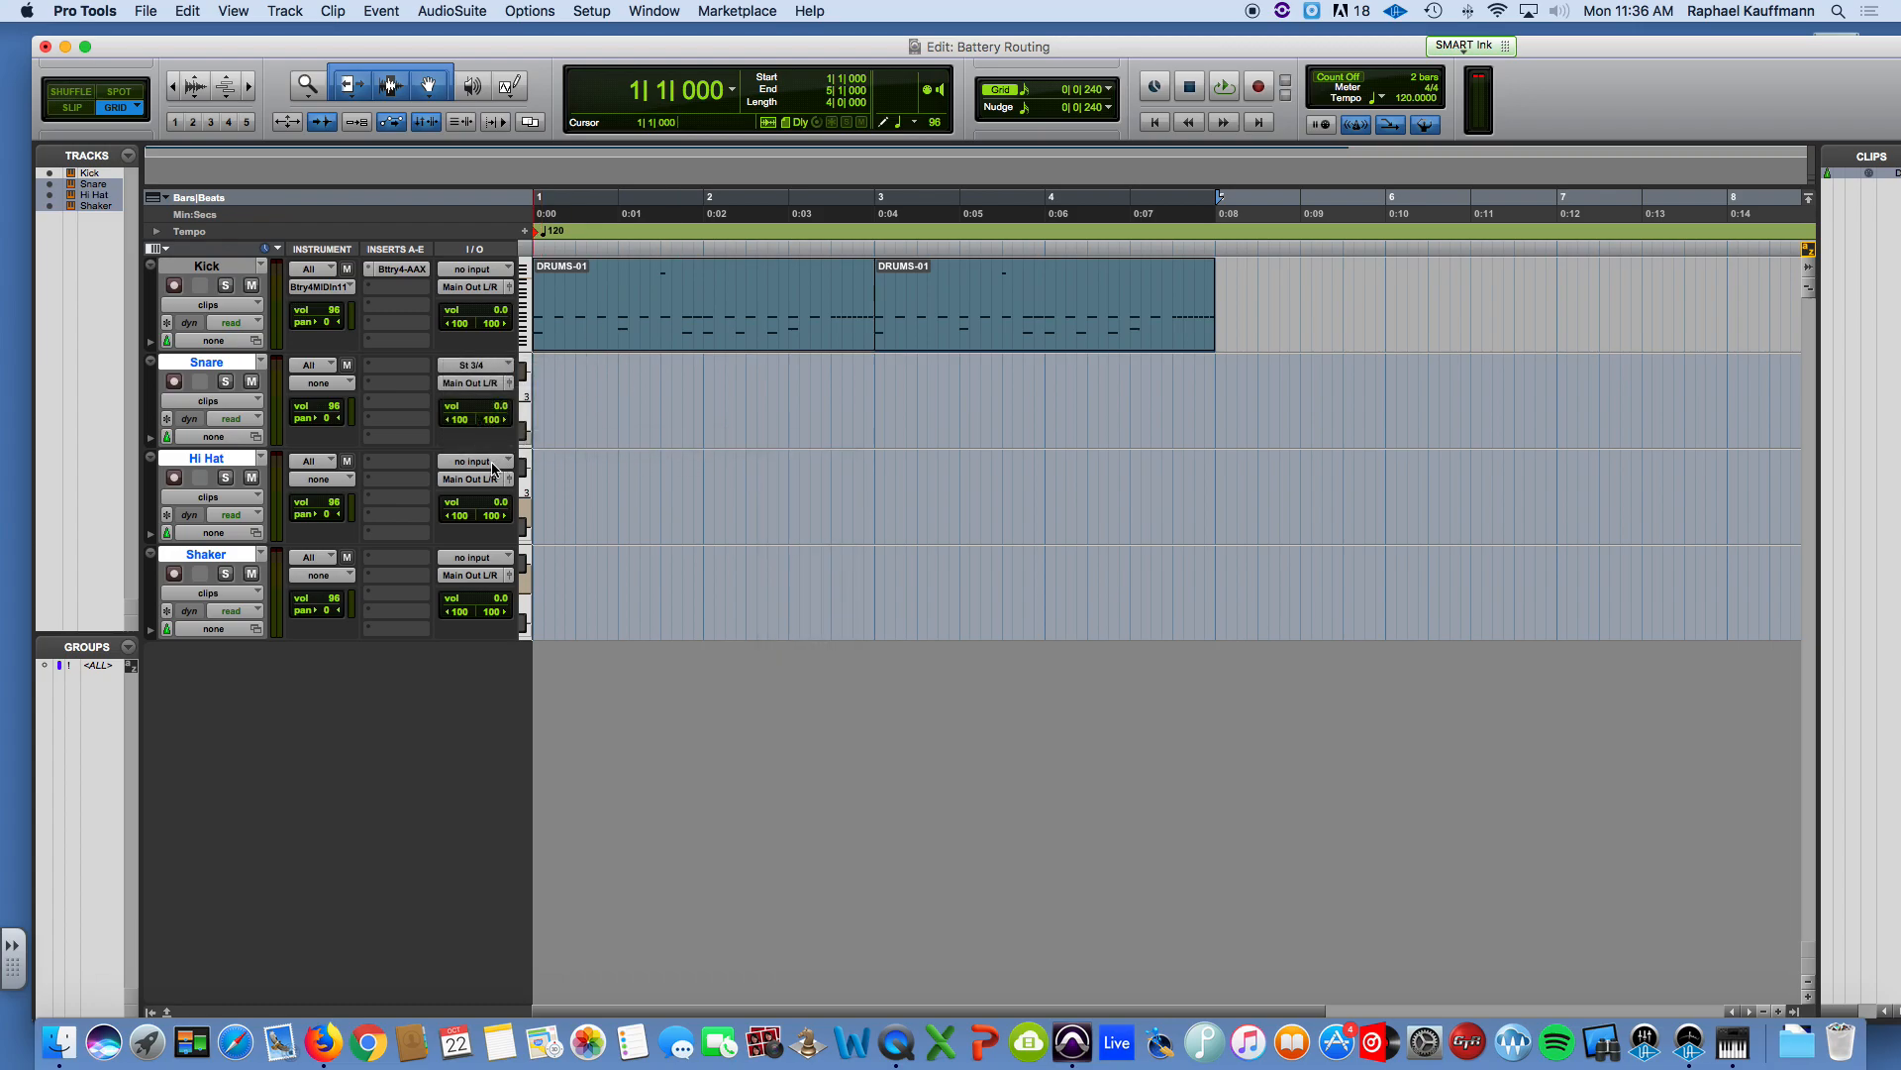
Step: Set the Hi Hat track's input to the Battery 4 plug-in output St 5/6
{"action": "left_click", "coordinate": [496, 466]}
{"action": "mouse_move", "coordinate": [502, 535]}
{"action": "mouse_move", "coordinate": [630, 541]}
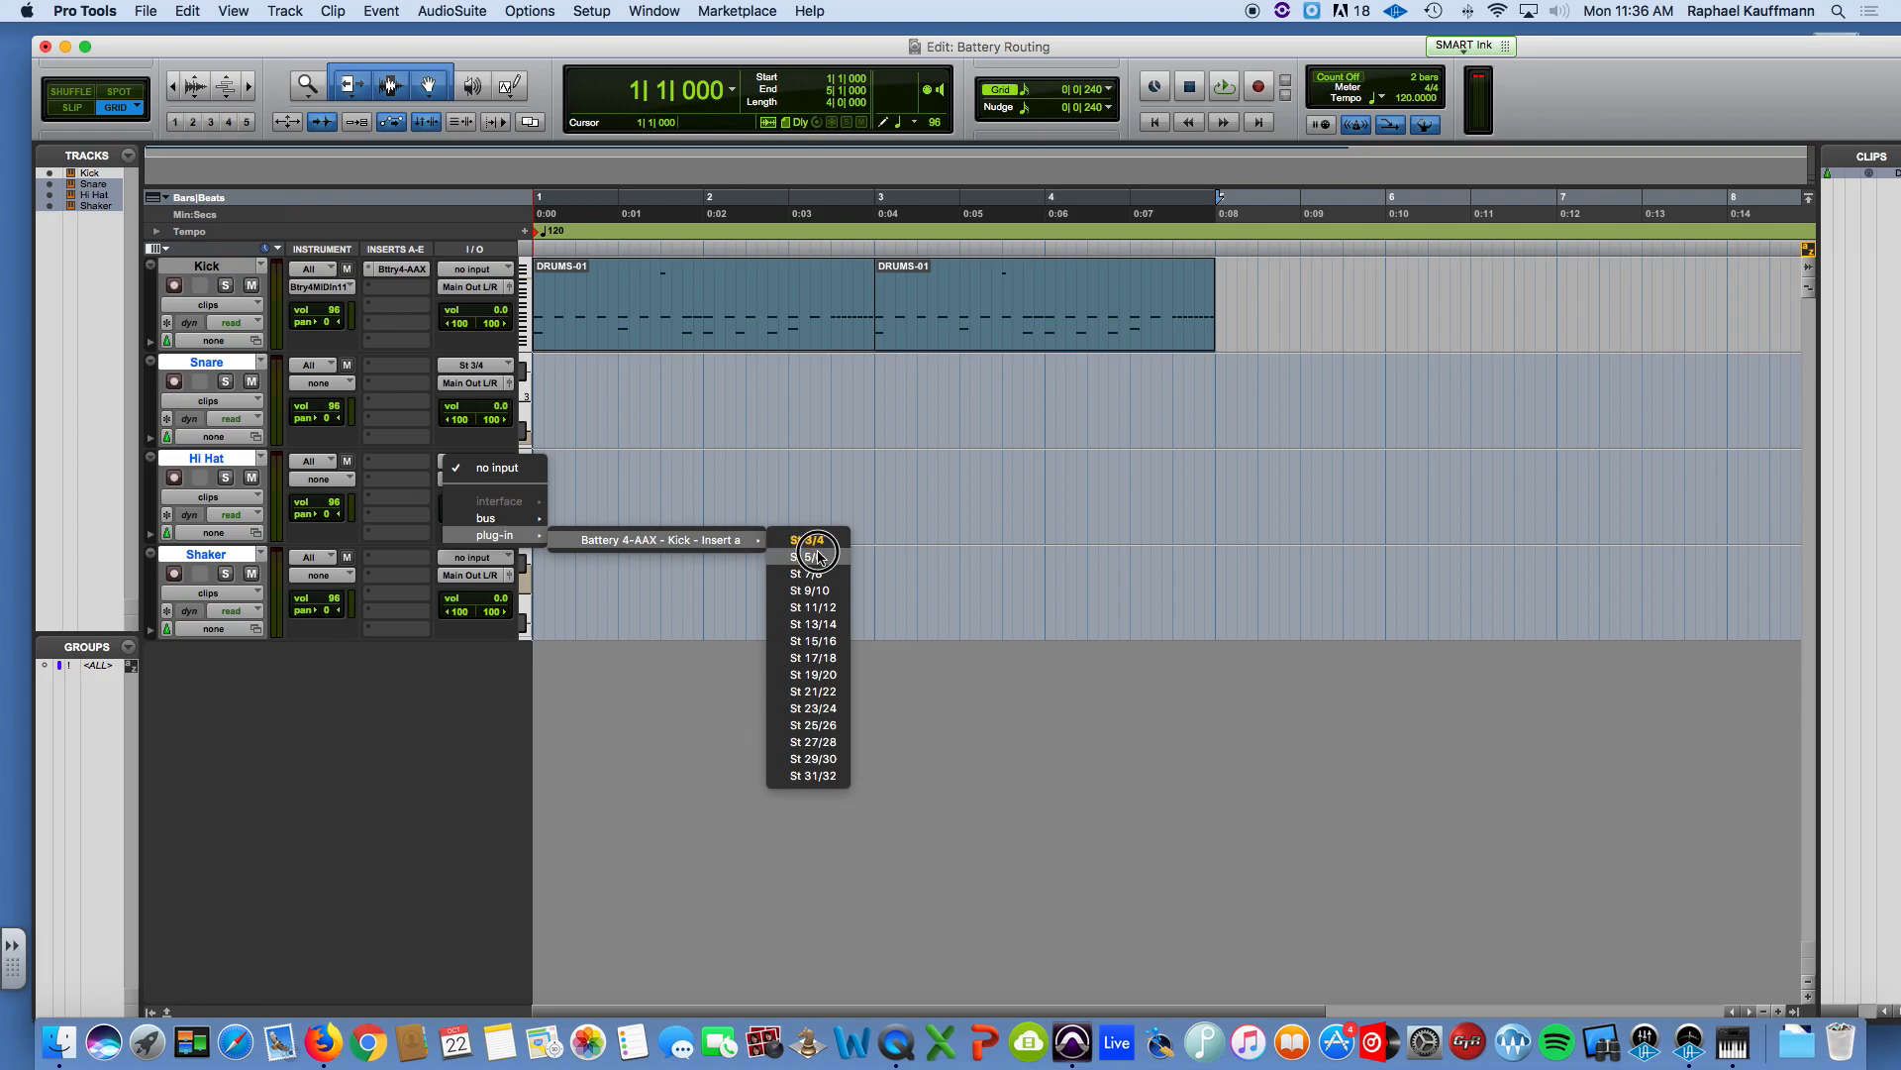
{"action": "left_click", "coordinate": [569, 548]}
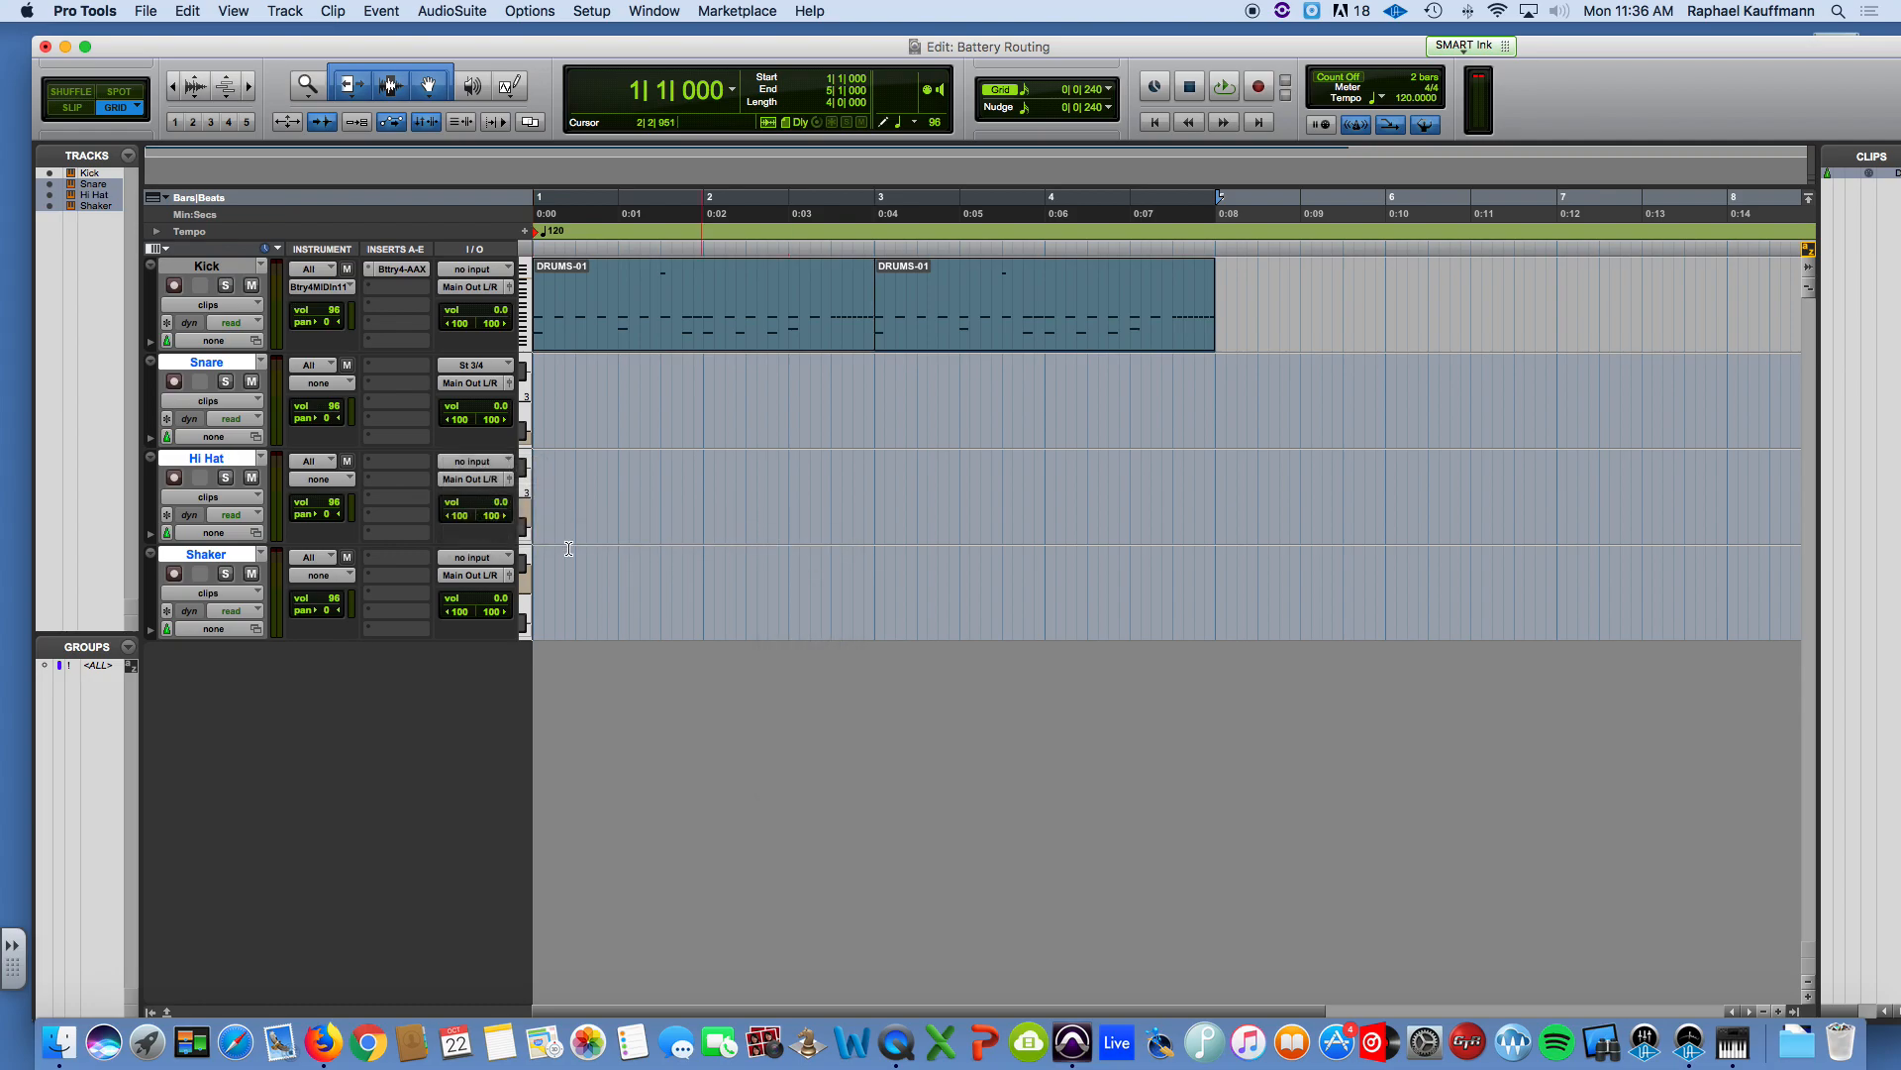
Step: Set the Shaker track's input to the Battery 4 plug-in output St 7/8
{"action": "left_click", "coordinate": [476, 558]}
{"action": "mouse_move", "coordinate": [495, 631]}
{"action": "mouse_move", "coordinate": [658, 635]}
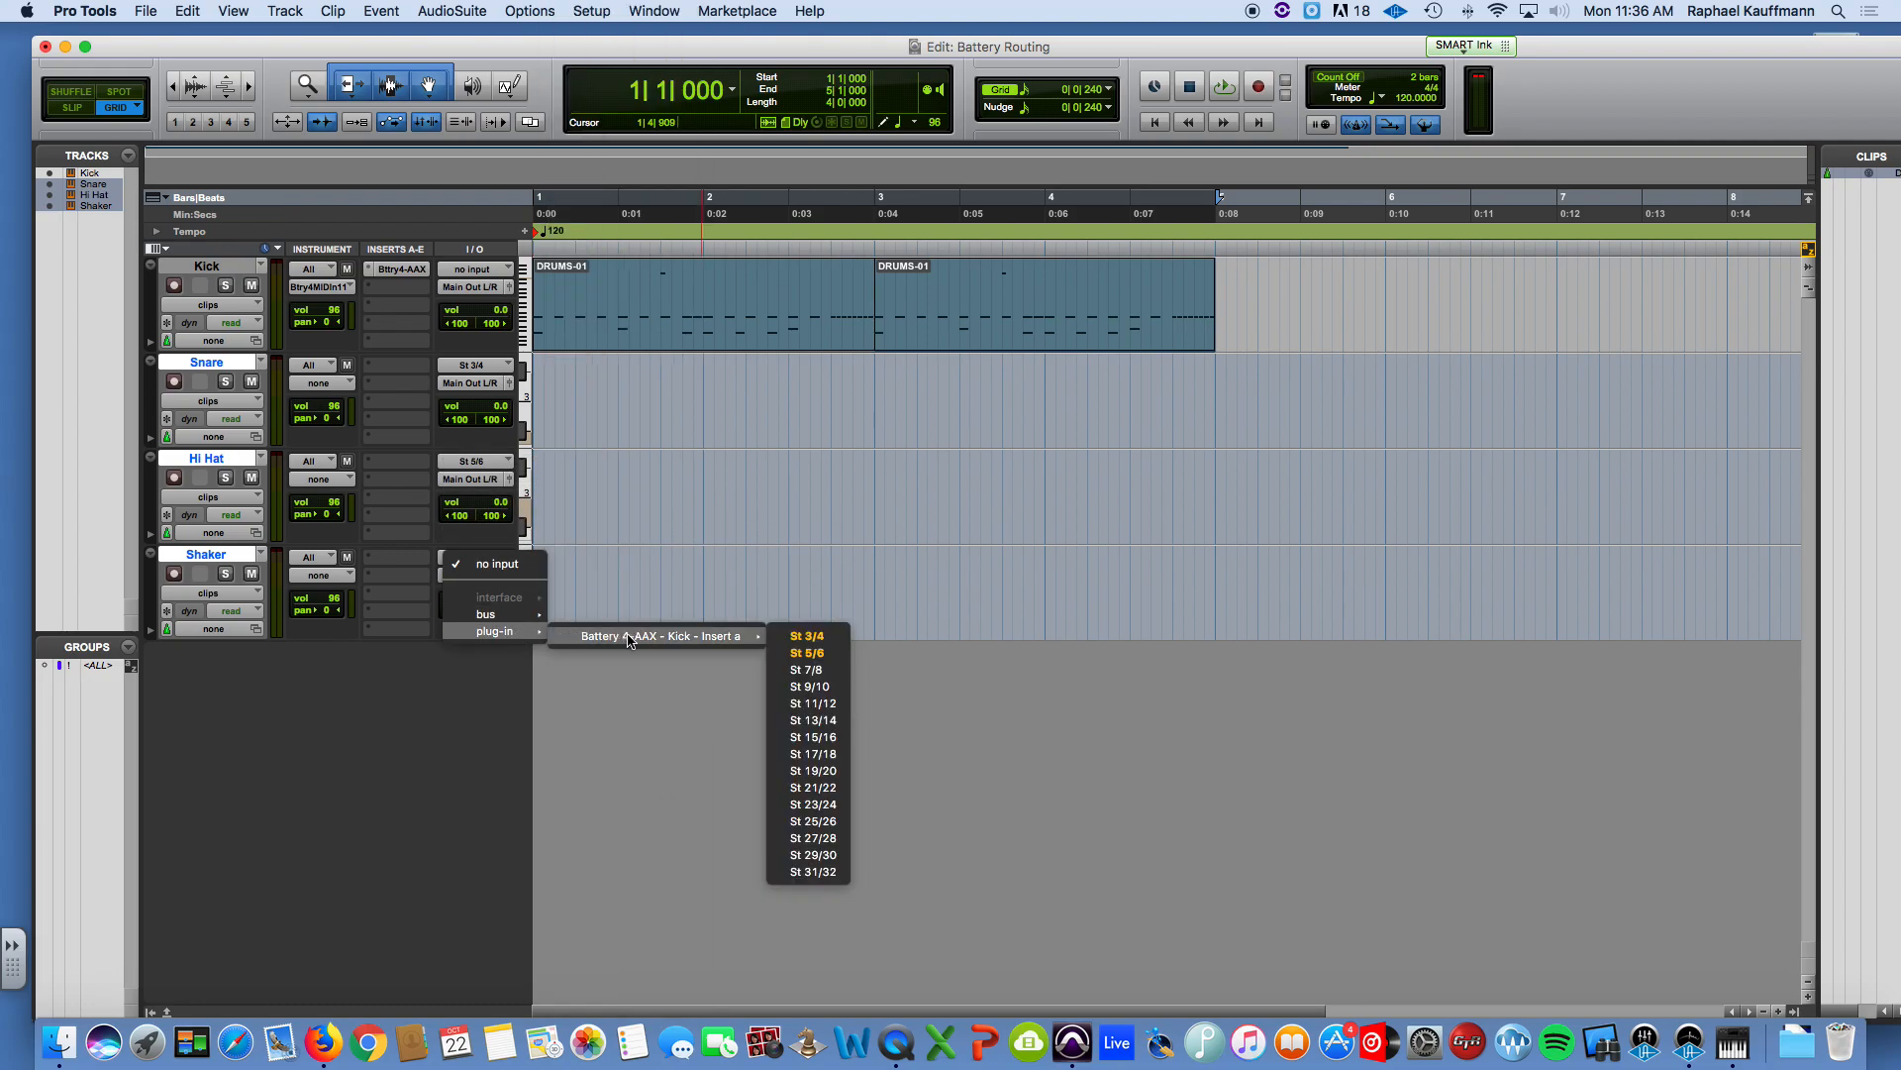
{"action": "left_click", "coordinate": [807, 670]}
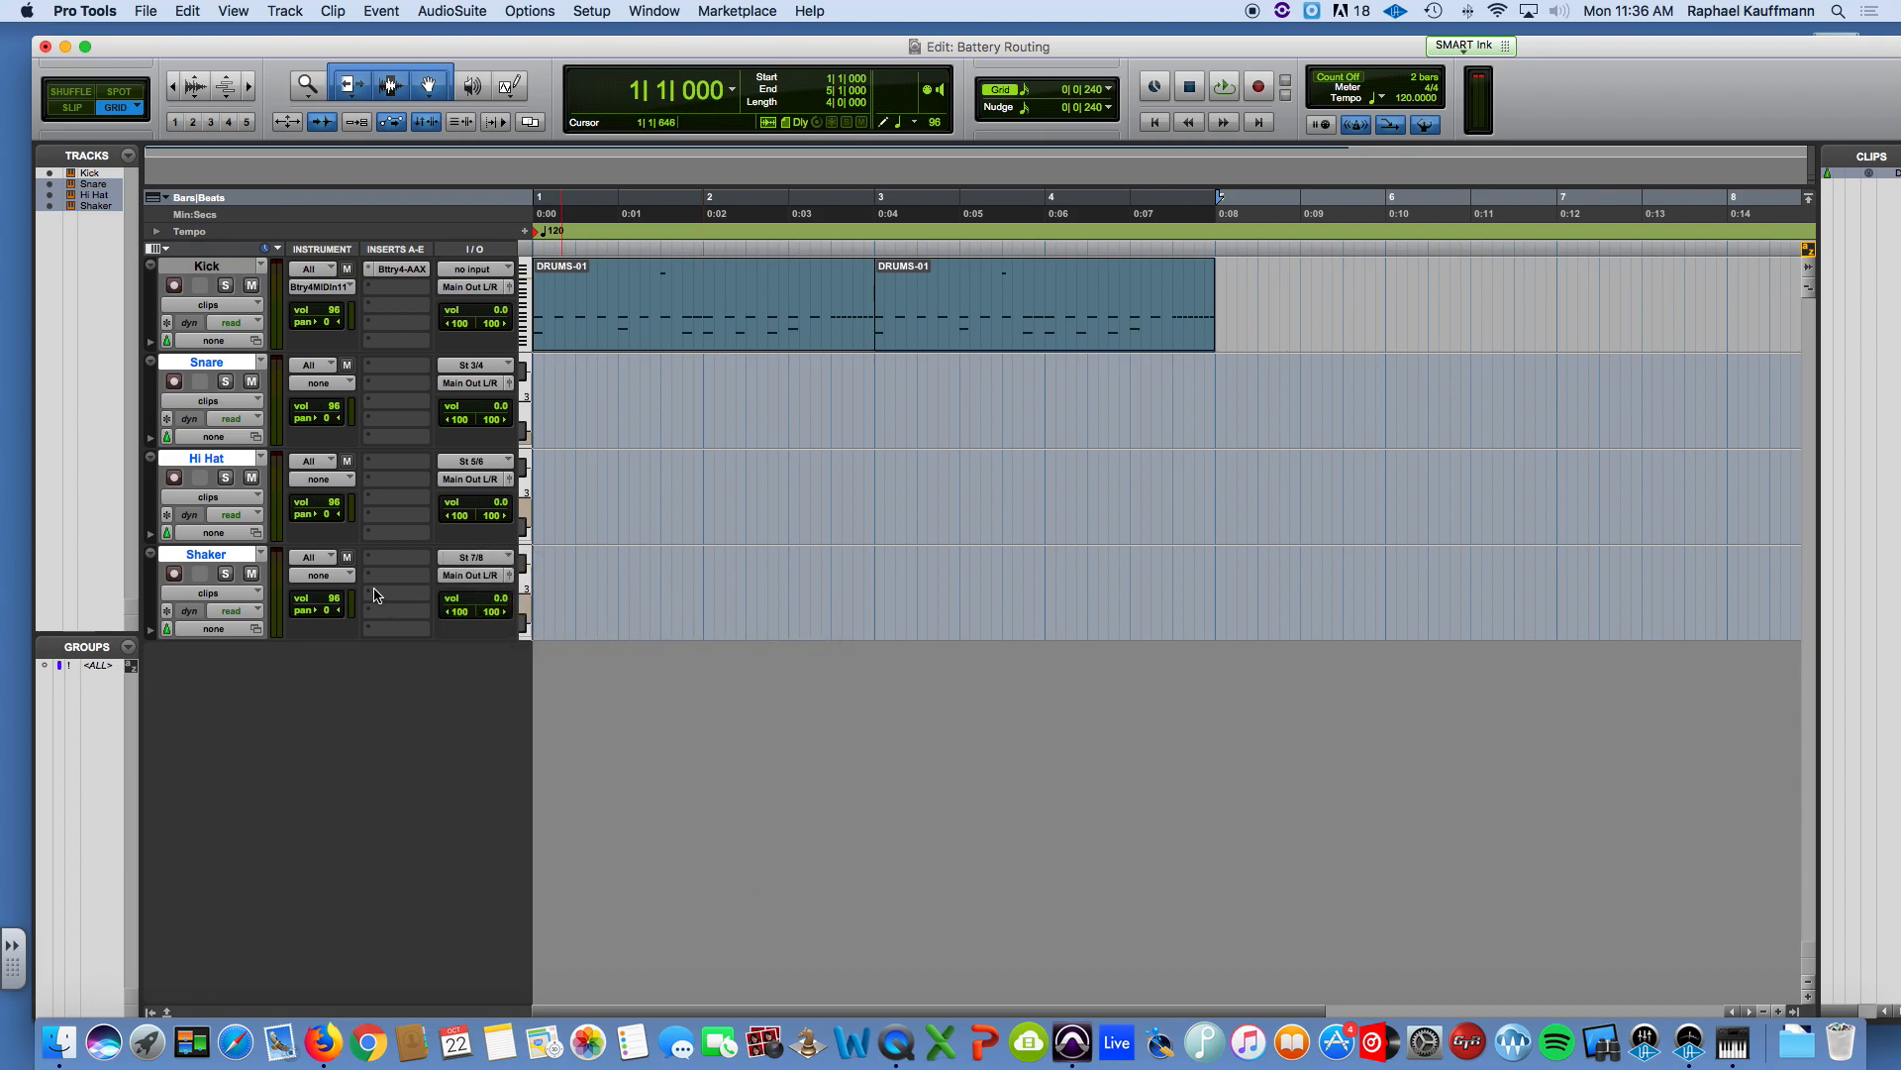
Step: Play the drum pattern to check the routed tracks, audition the Snare track soloed, and unsolo it
{"action": "key", "text": "space"}
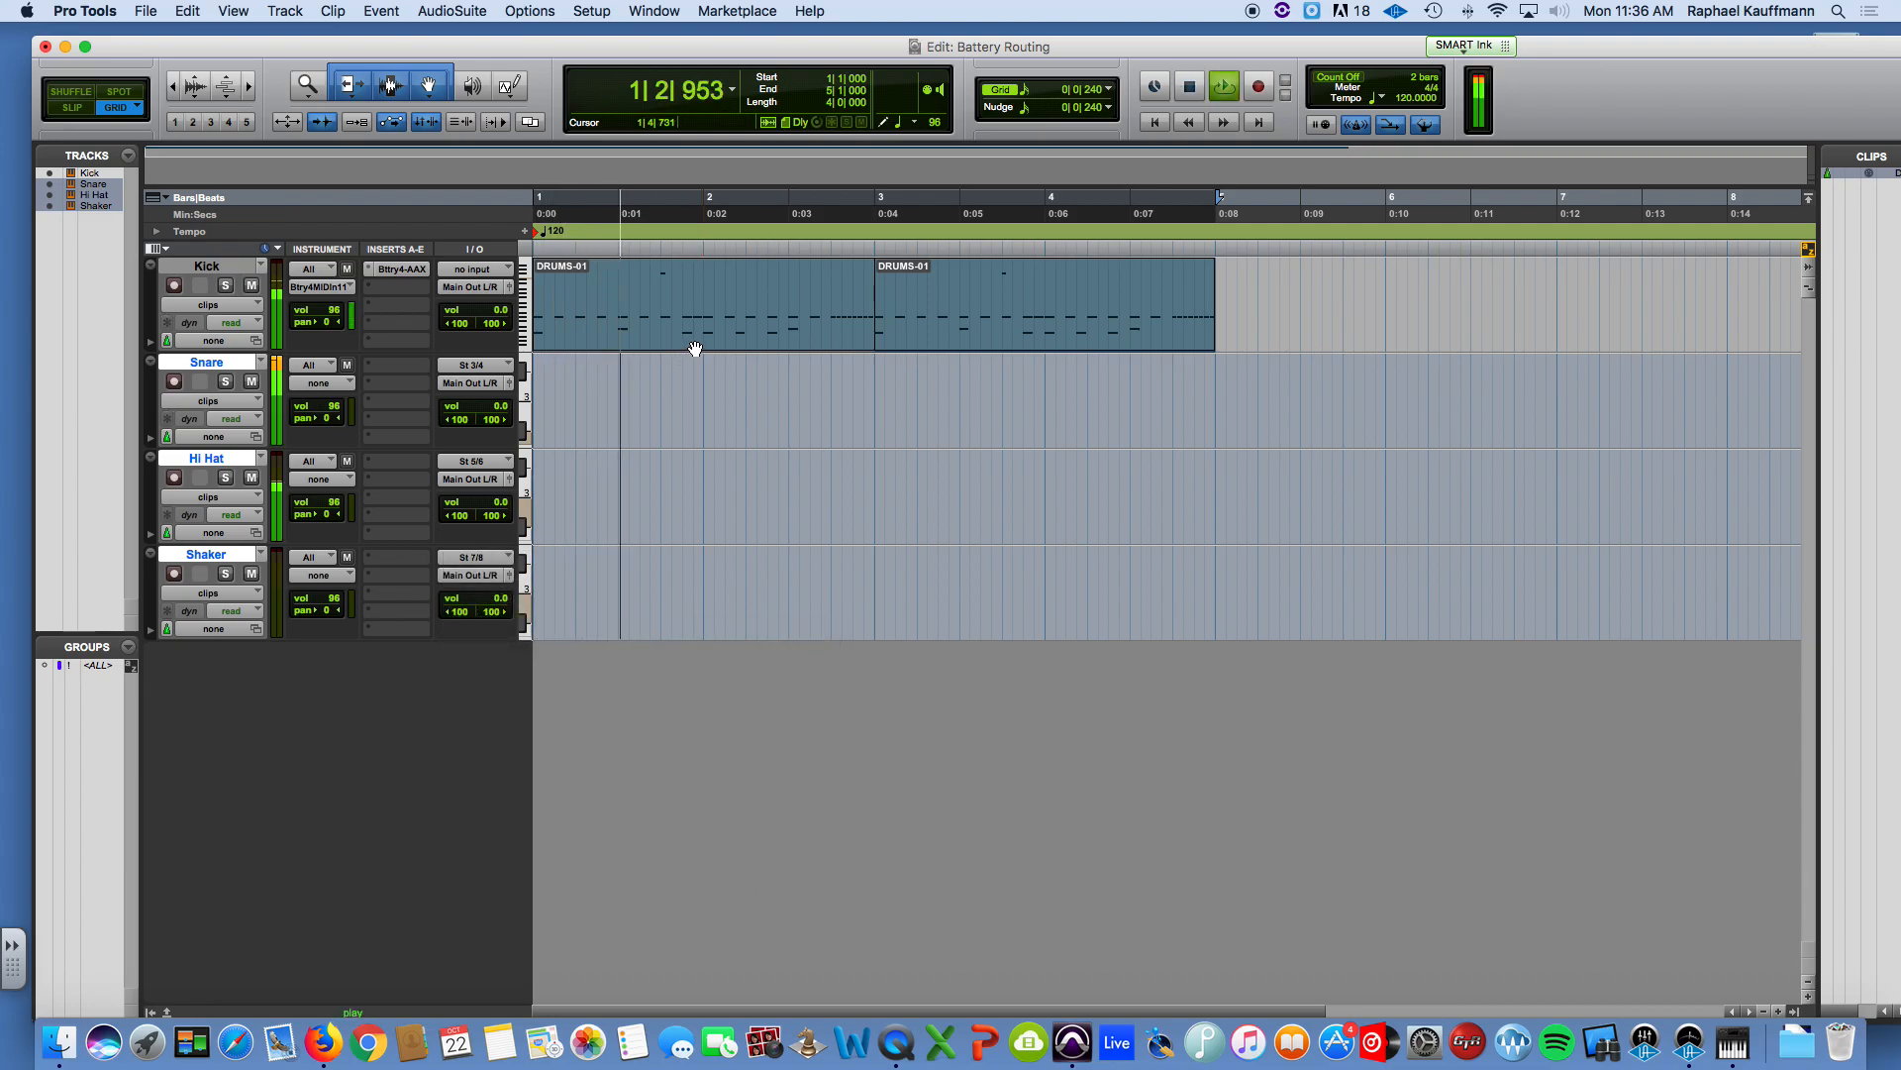
{"action": "key", "text": "space"}
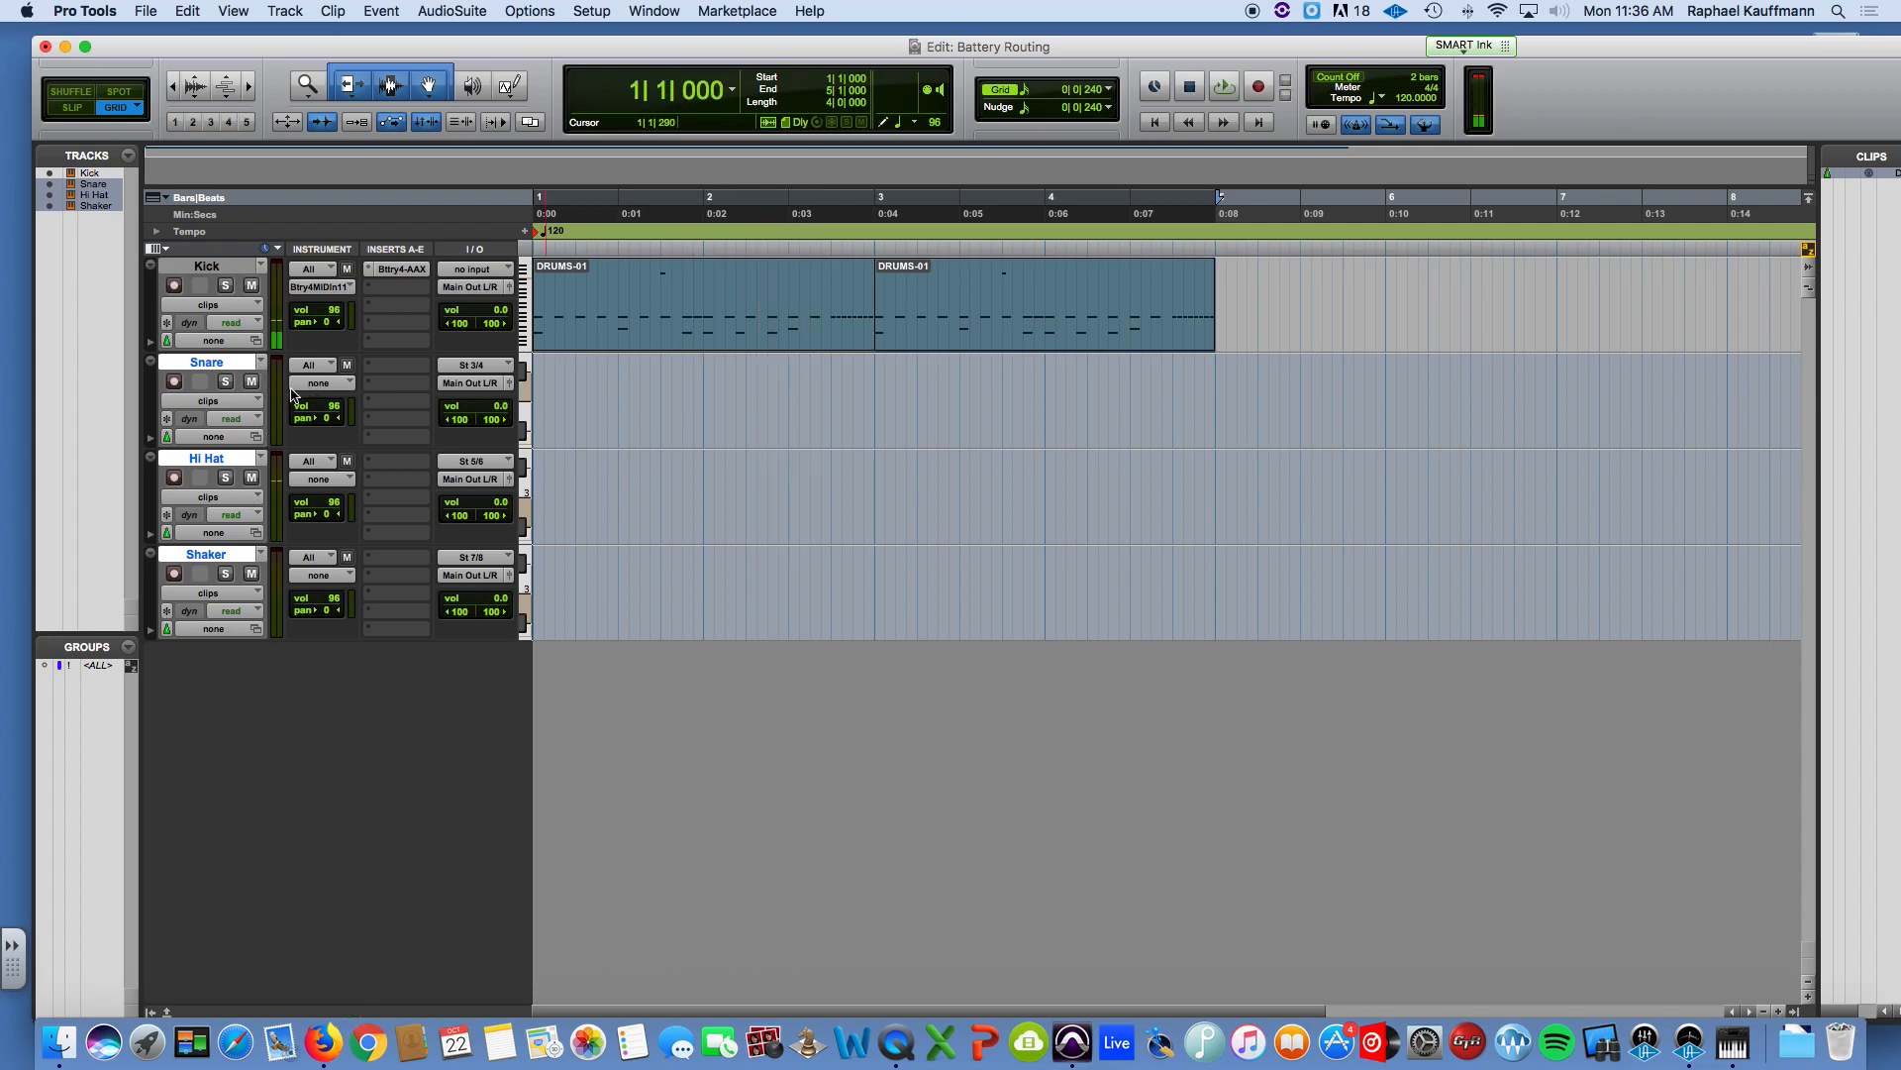
{"action": "left_click", "coordinate": [226, 386]}
{"action": "key", "text": "space"}
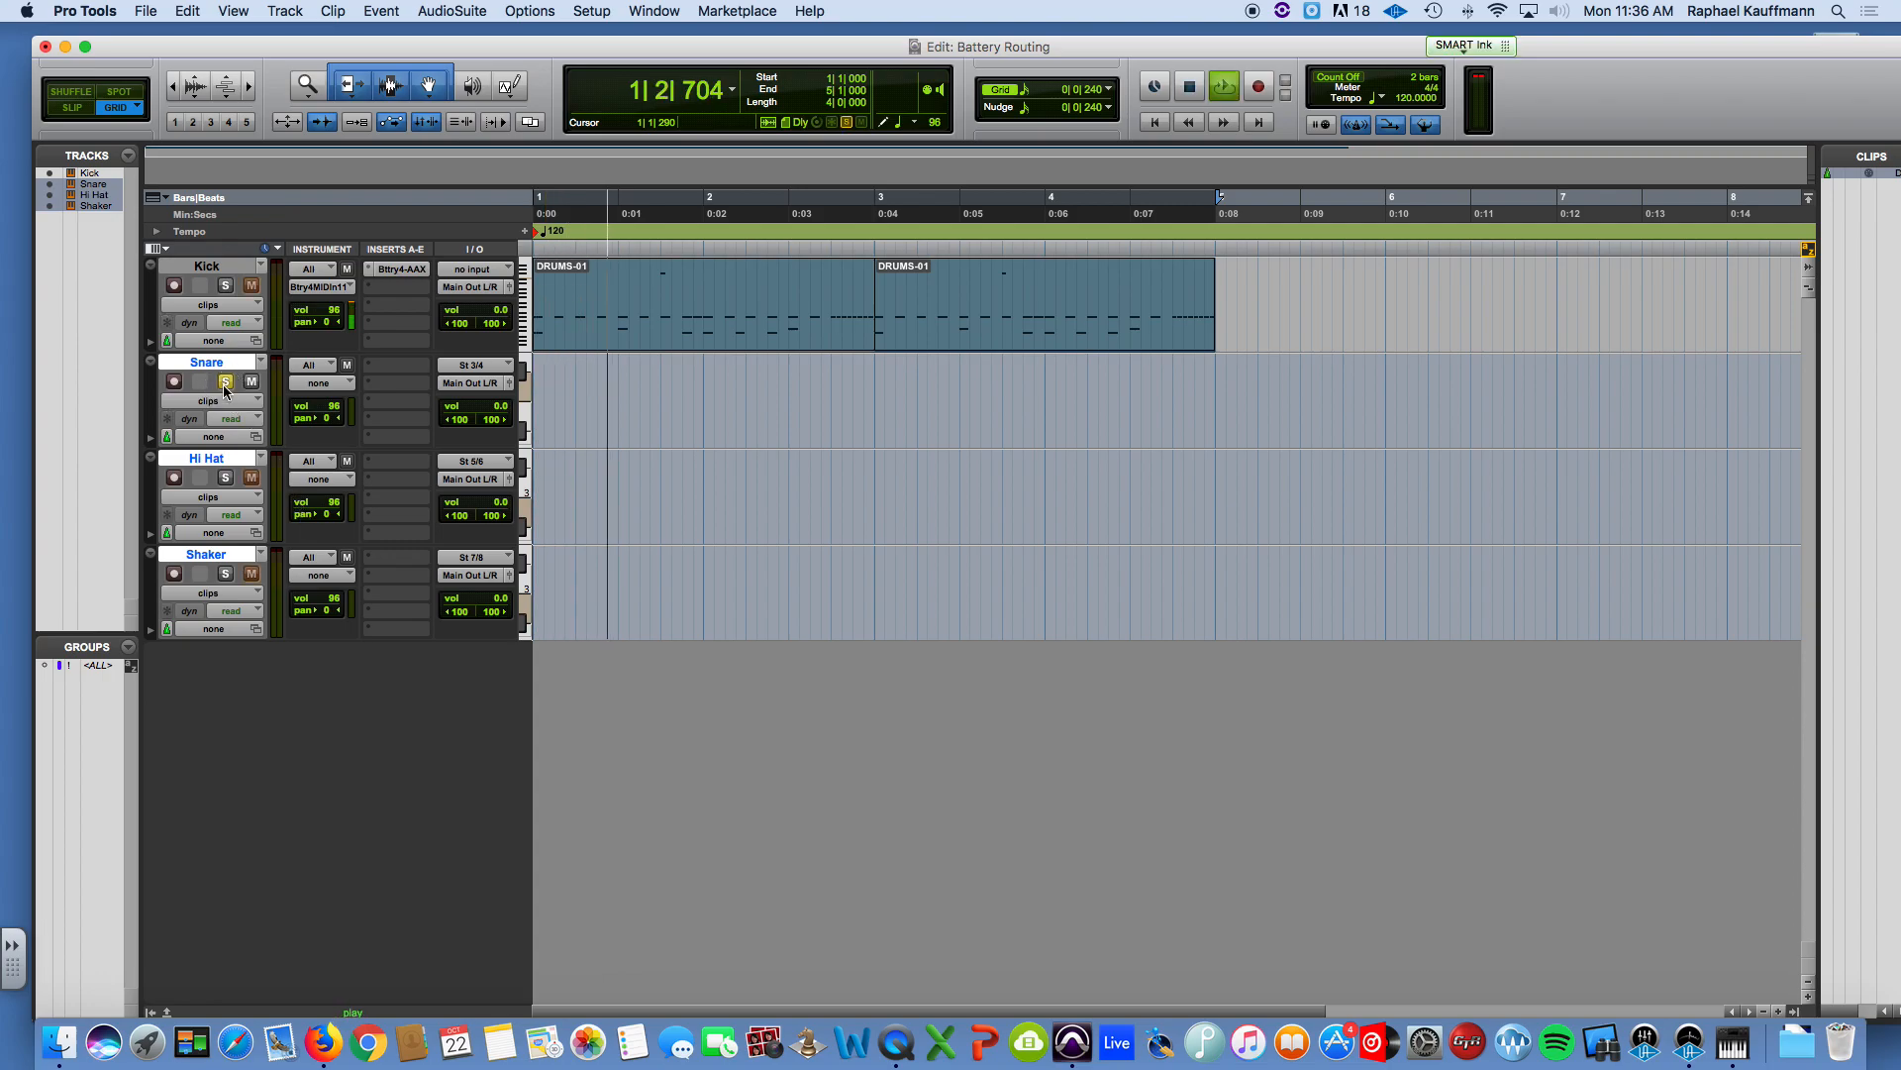
{"action": "key", "text": "space"}
{"action": "left_click", "coordinate": [226, 384]}
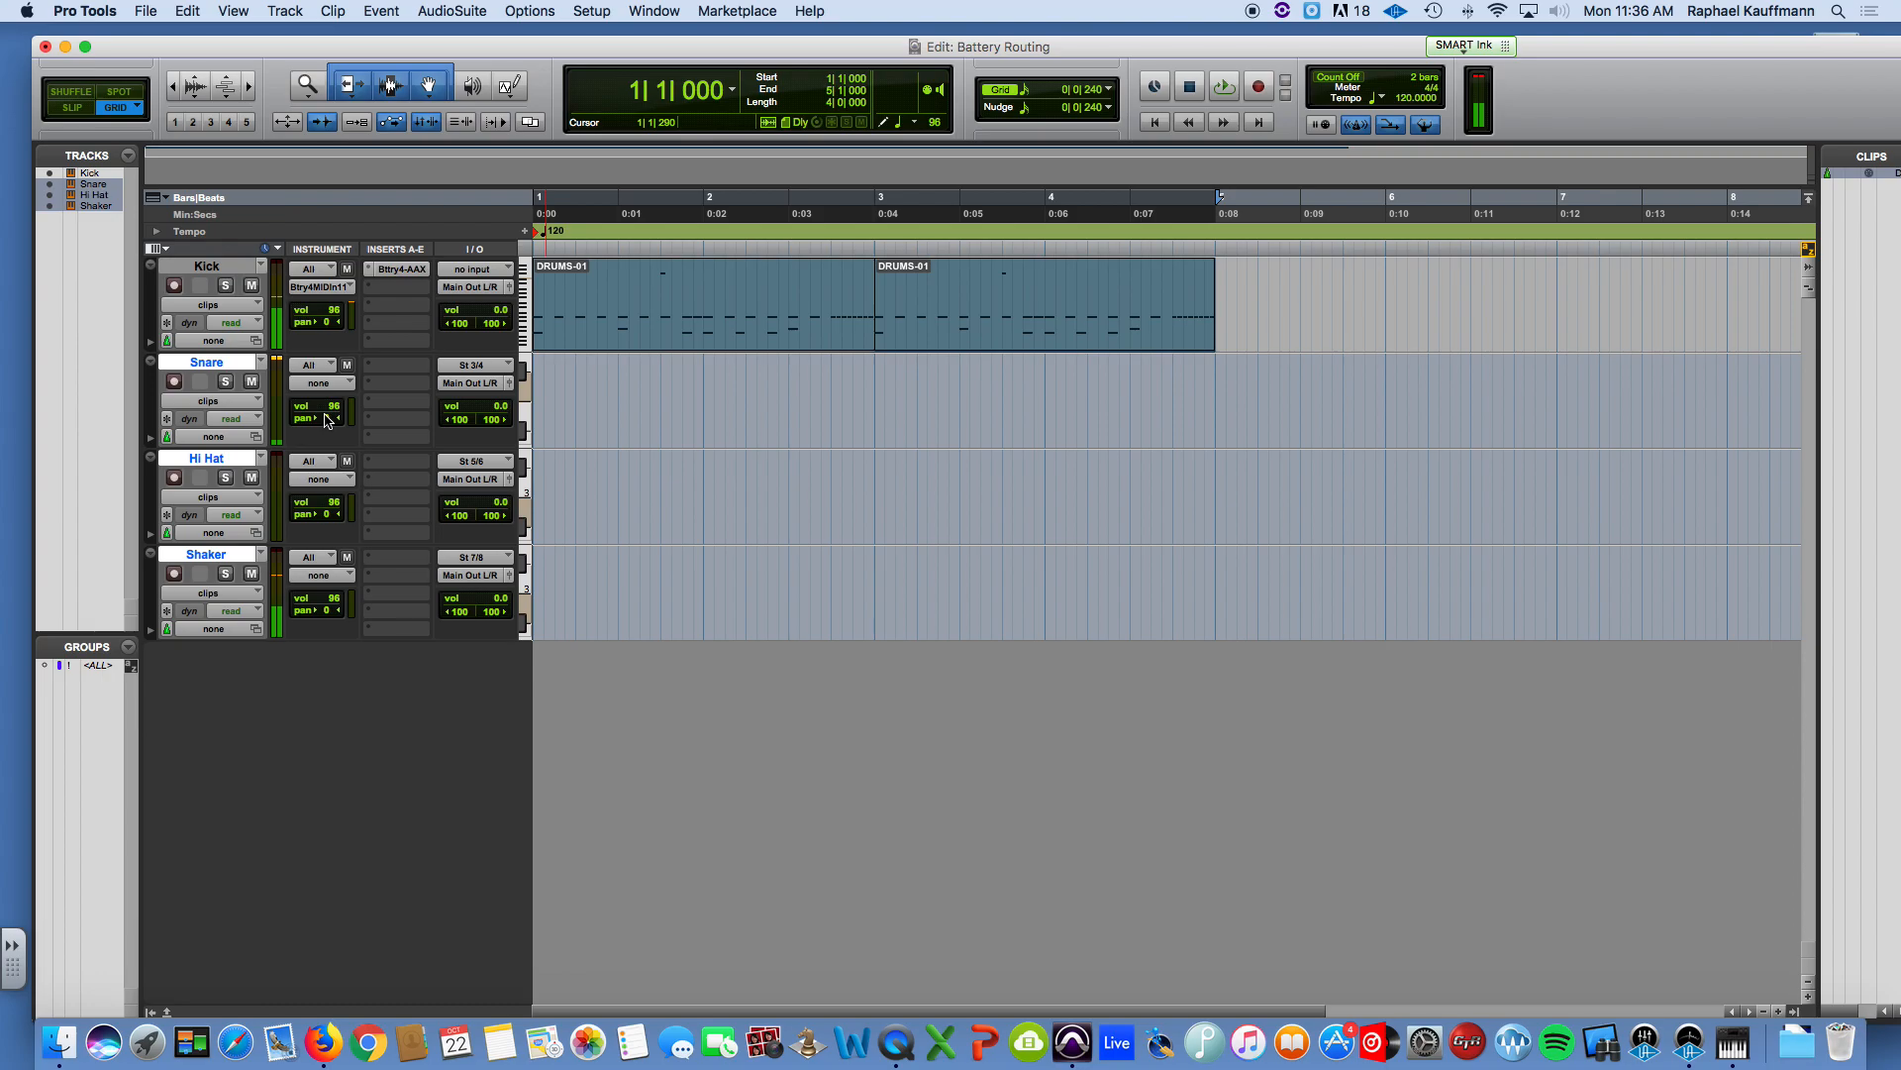
Step: Lower the Snare track's volume to -4.6 dB in the Mix window and play the pattern to hear it
{"action": "key", "text": "super+equal"}
{"action": "left_click_drag", "start_coordinate": [670, 646], "coordinate": [671, 667]}
{"action": "key", "text": "space"}
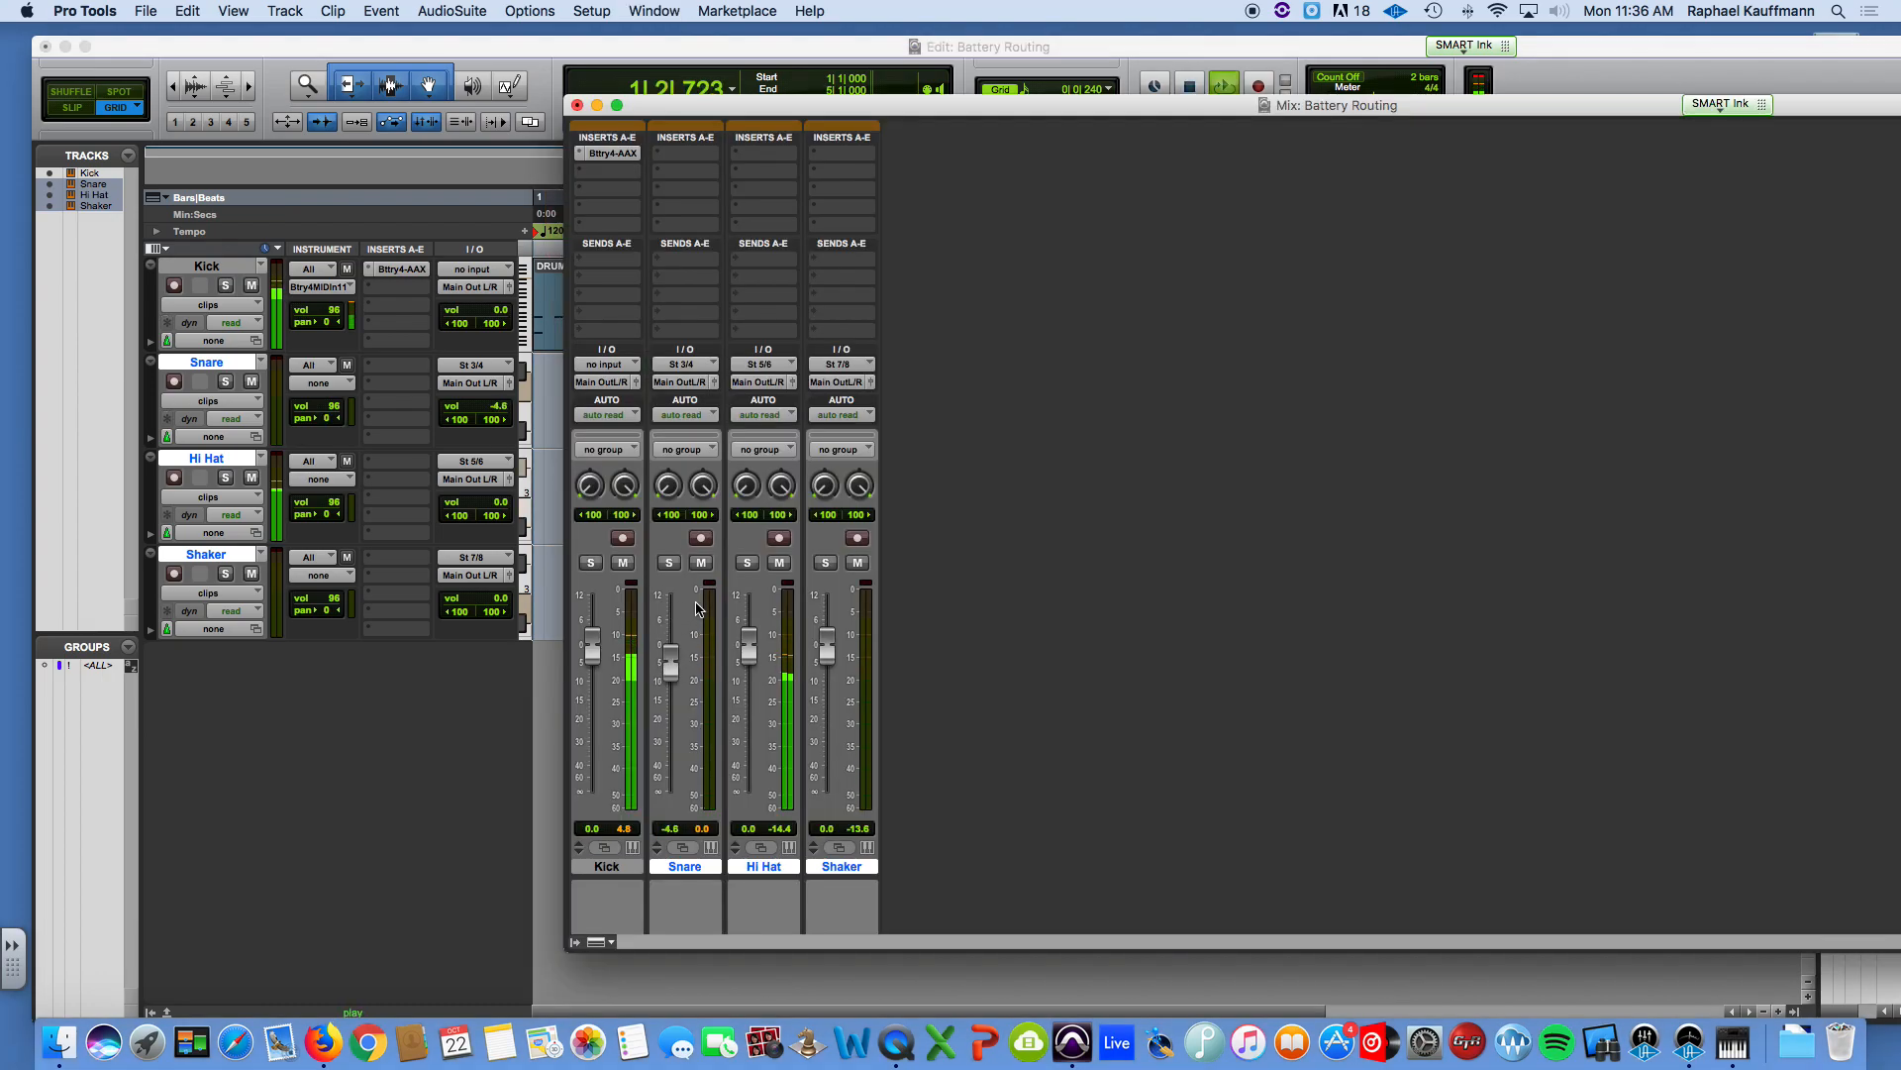
{"action": "key", "text": "space"}
Step: Set the Hi Hat track's right-channel pan to 30 and audition it during playback
{"action": "left_click_drag", "start_coordinate": [781, 484], "coordinate": [777, 595]}
{"action": "key", "text": "space"}
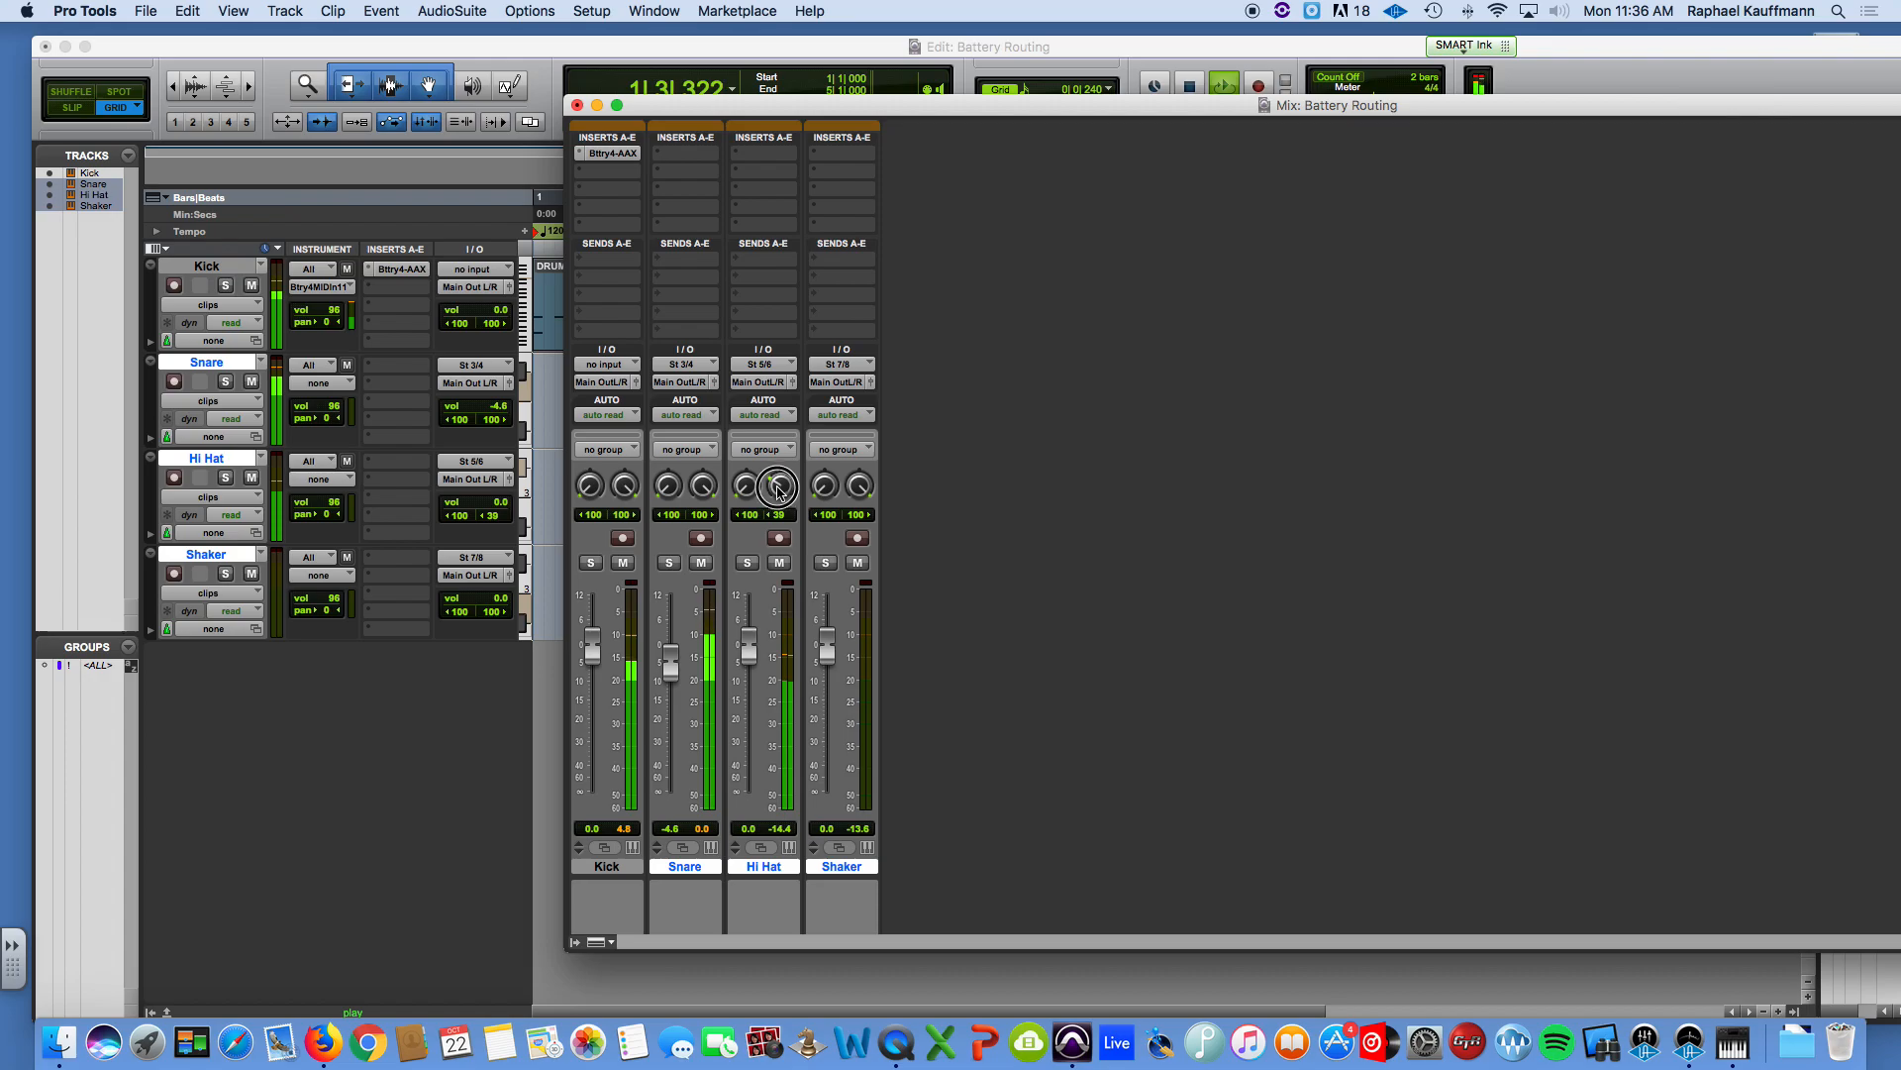
{"action": "left_click_drag", "start_coordinate": [779, 493], "coordinate": [779, 485]}
{"action": "key", "text": "space"}
Step: Insert the stereo AIR Dynamic Delay on the Shaker track, adjust its feedback to 36%, and start playback
{"action": "left_click", "coordinate": [844, 165]}
{"action": "mouse_move", "coordinate": [916, 193]}
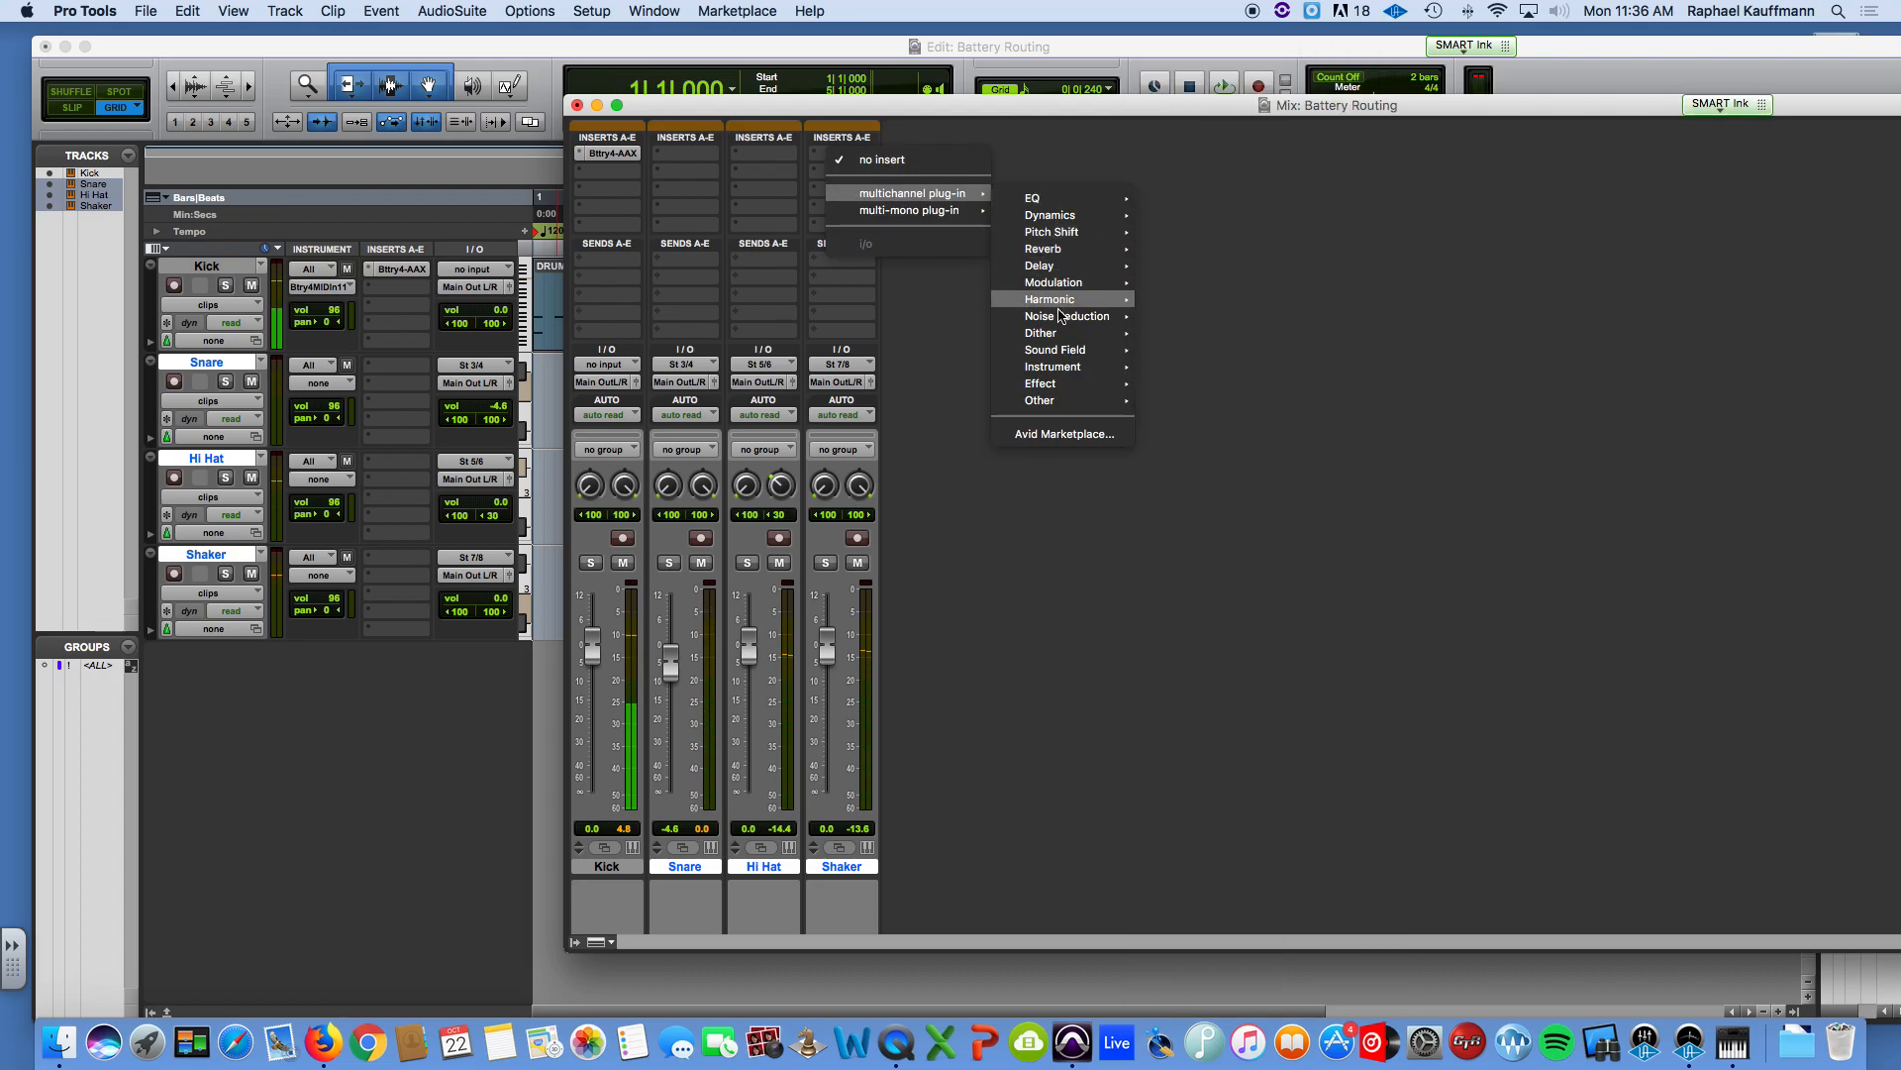
{"action": "mouse_move", "coordinate": [1099, 265]}
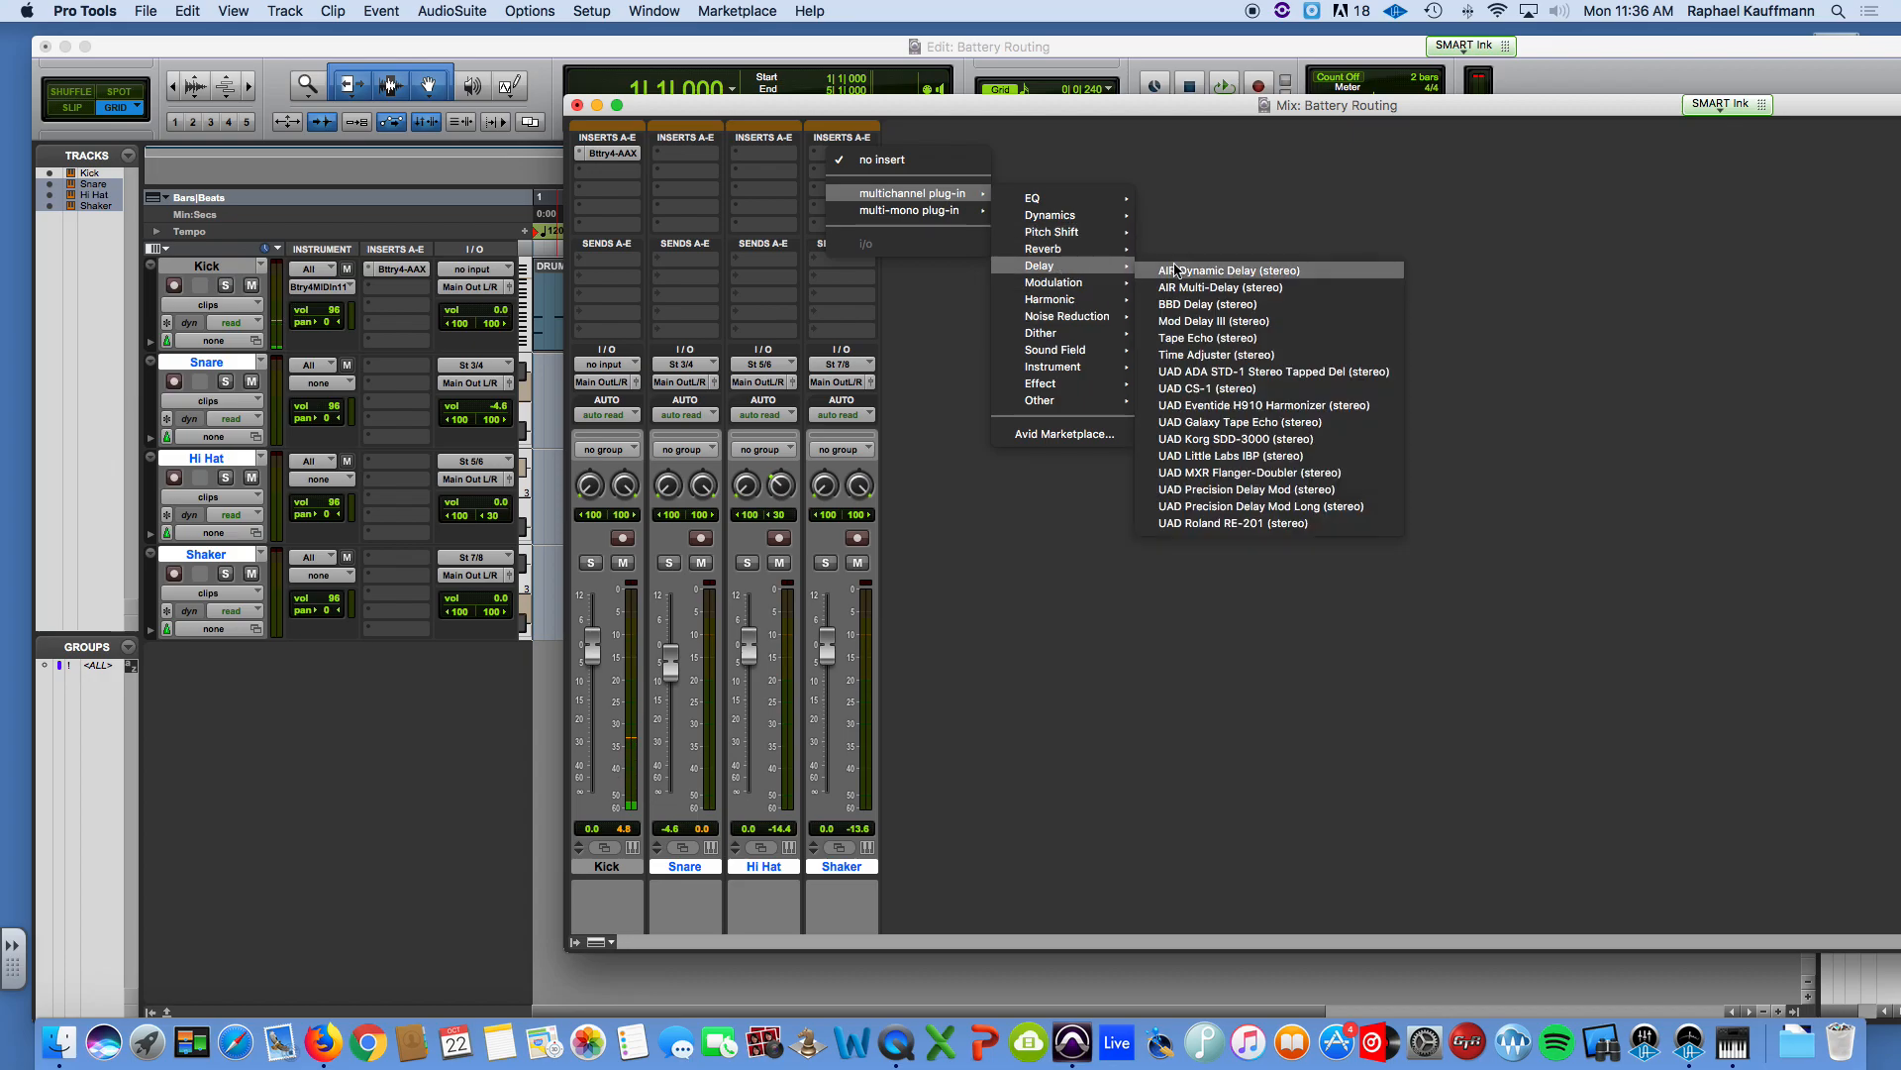
{"action": "left_click", "coordinate": [1169, 270]}
{"action": "left_click_drag", "start_coordinate": [690, 379], "coordinate": [693, 401]}
{"action": "key", "text": "space"}
Step: Close the delay plug-in window and move the Mix window aside to uncover the drum clips in the Edit window
{"action": "left_click_drag", "start_coordinate": [714, 111], "coordinate": [1181, 192]}
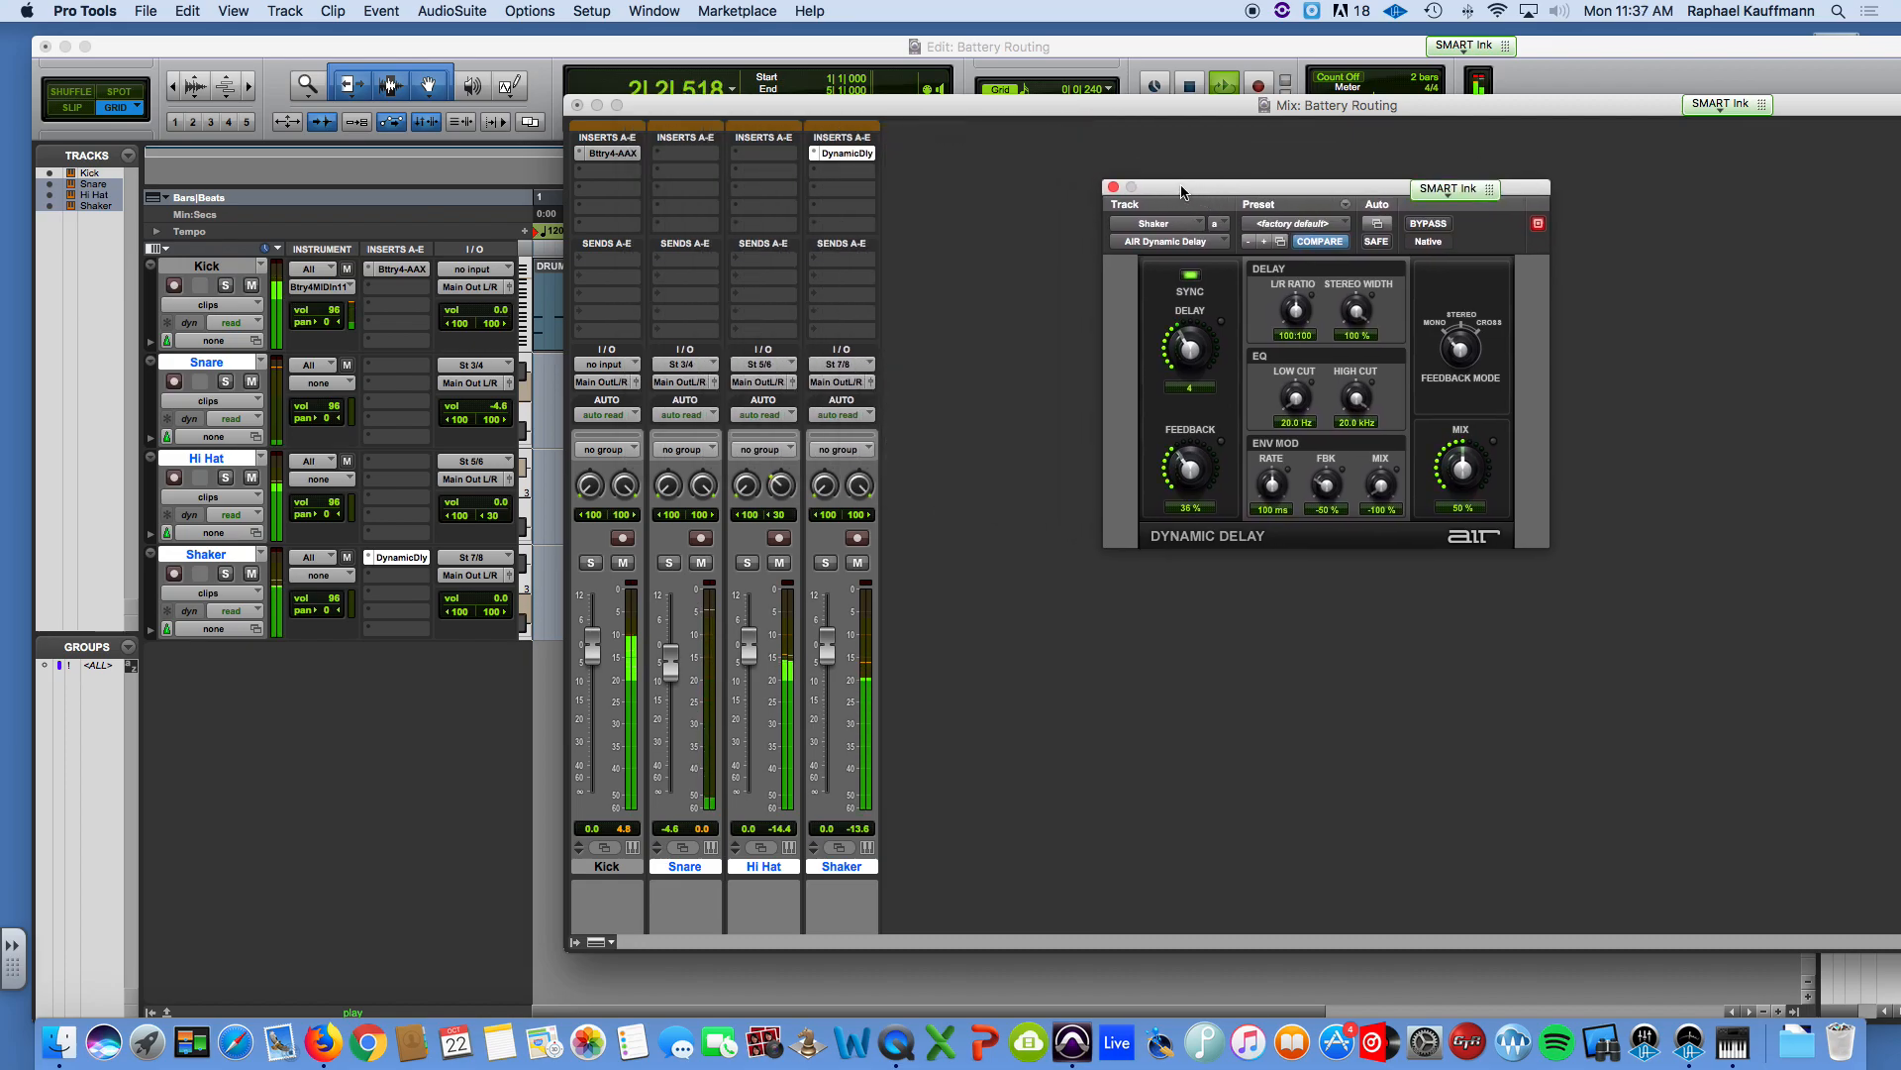
{"action": "left_click", "coordinate": [1113, 189]}
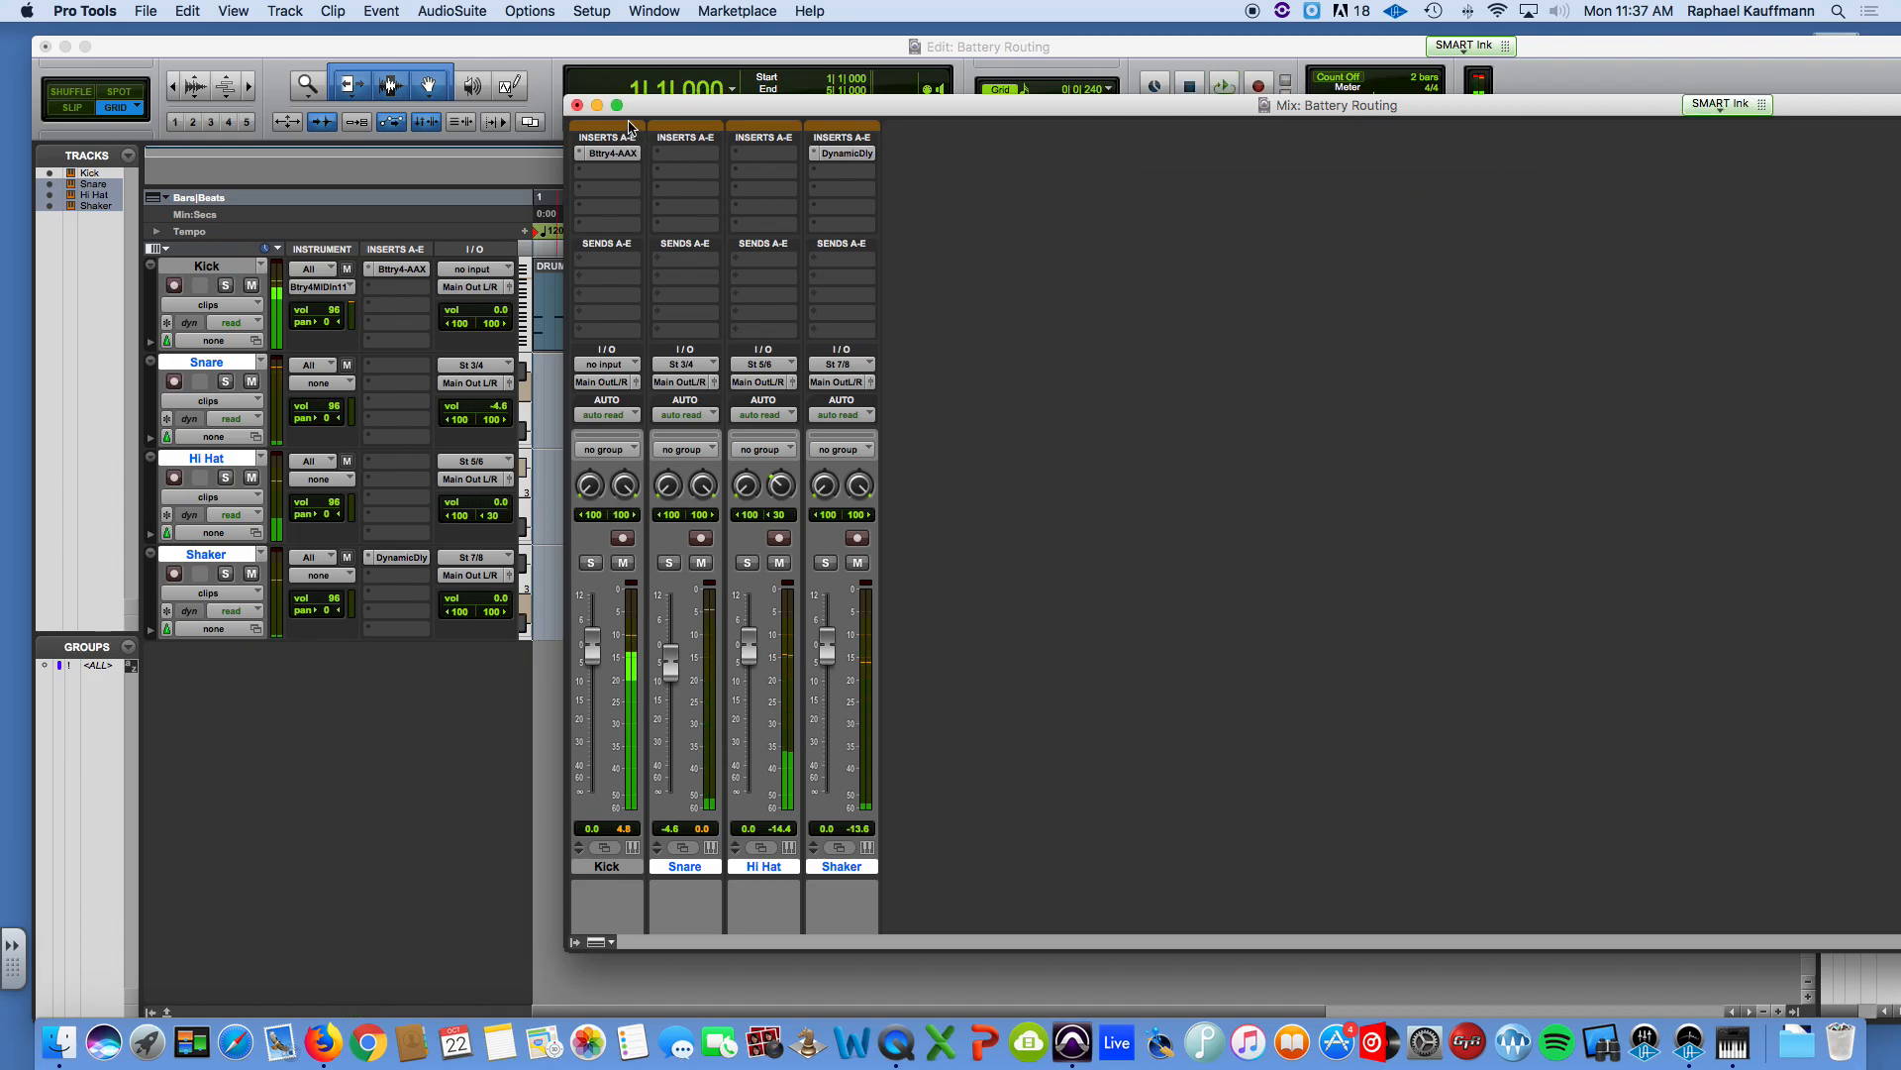
{"action": "left_click_drag", "start_coordinate": [639, 105], "coordinate": [1235, 219]}
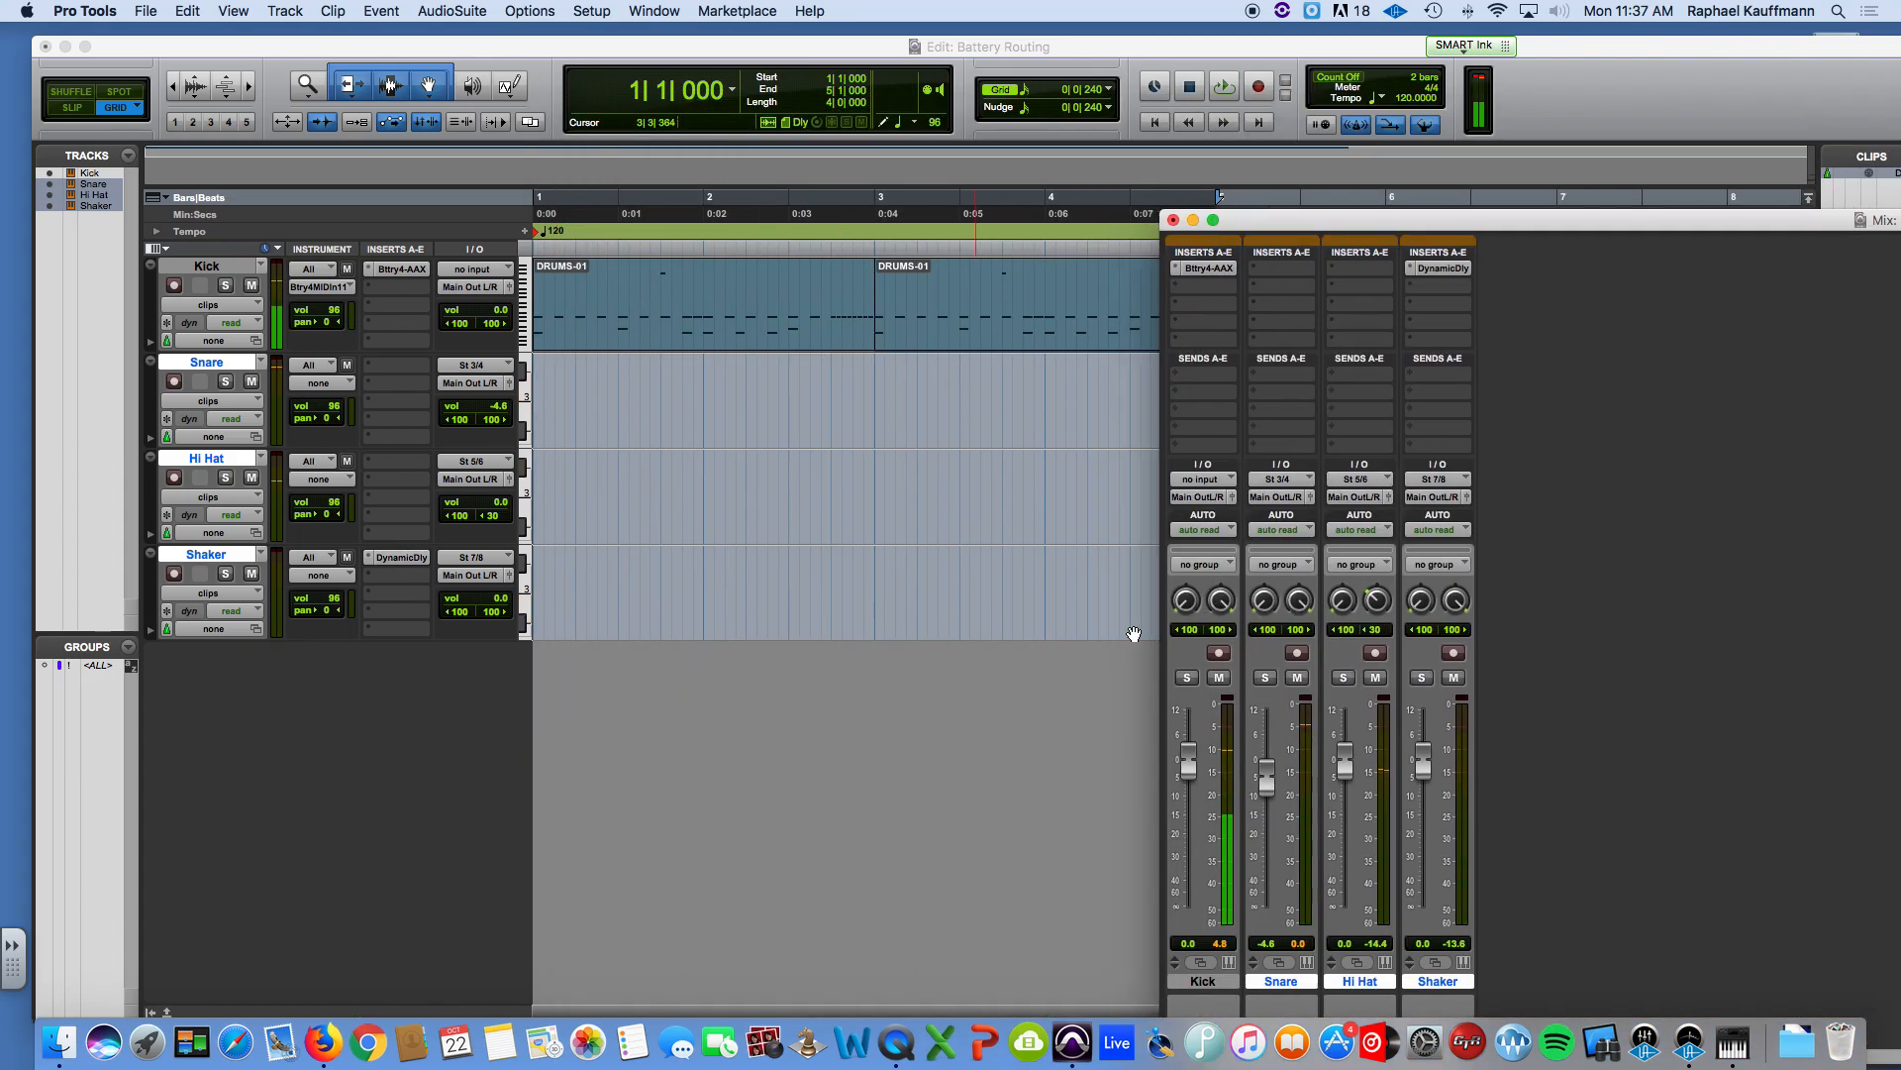